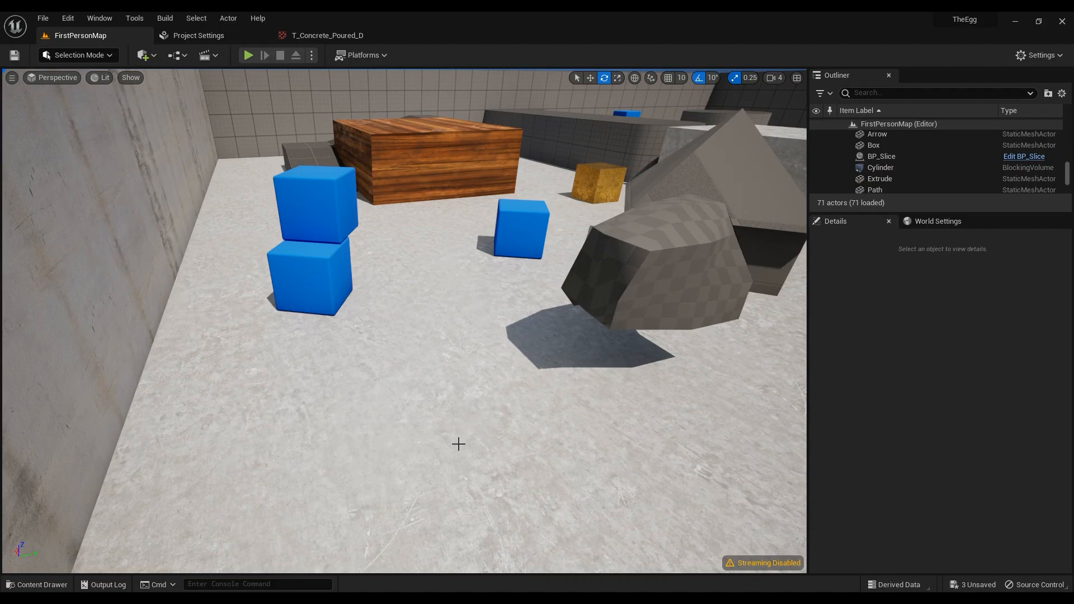
Create a material named M_hole in the StarterContent Materials folder and open it for editing
key(w)
right_drag(514, 331, 475, 331)
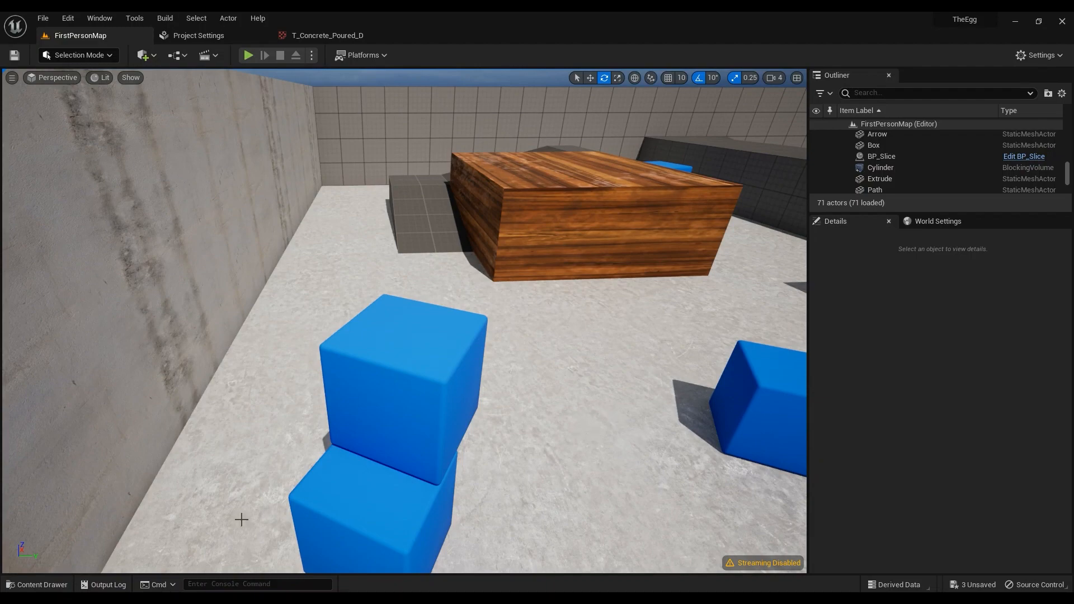
click(37, 585)
scroll(998, 511, down, 2)
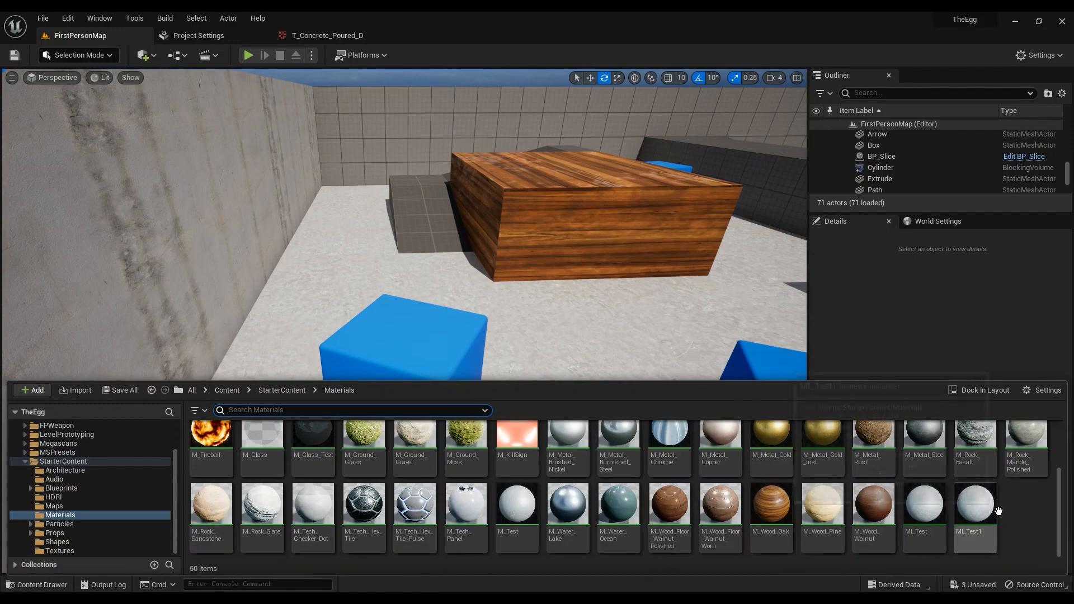
right_click(1012, 512)
click(938, 268)
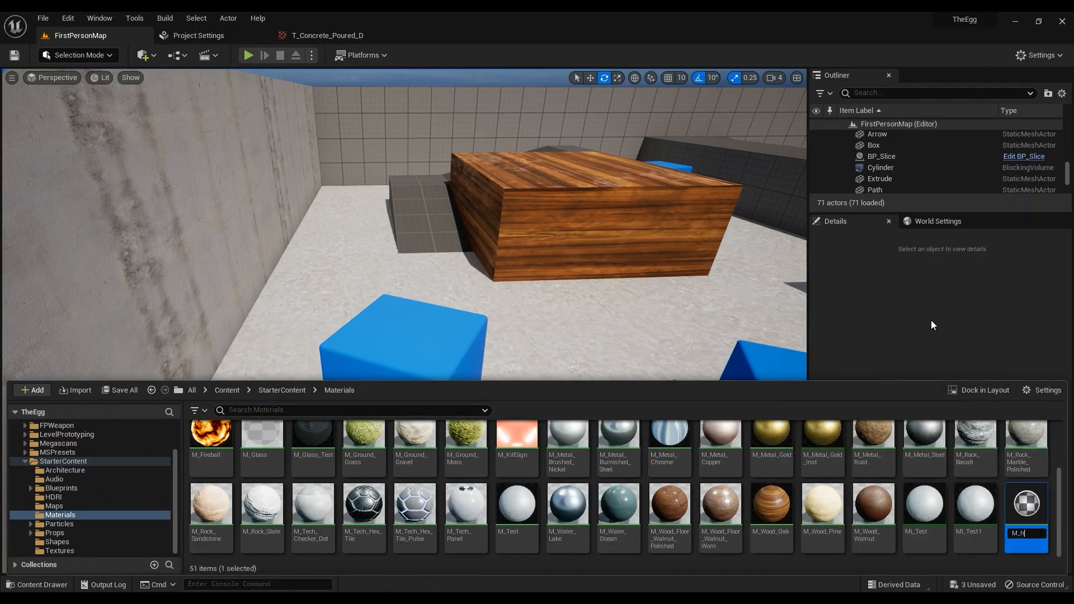
key(Return)
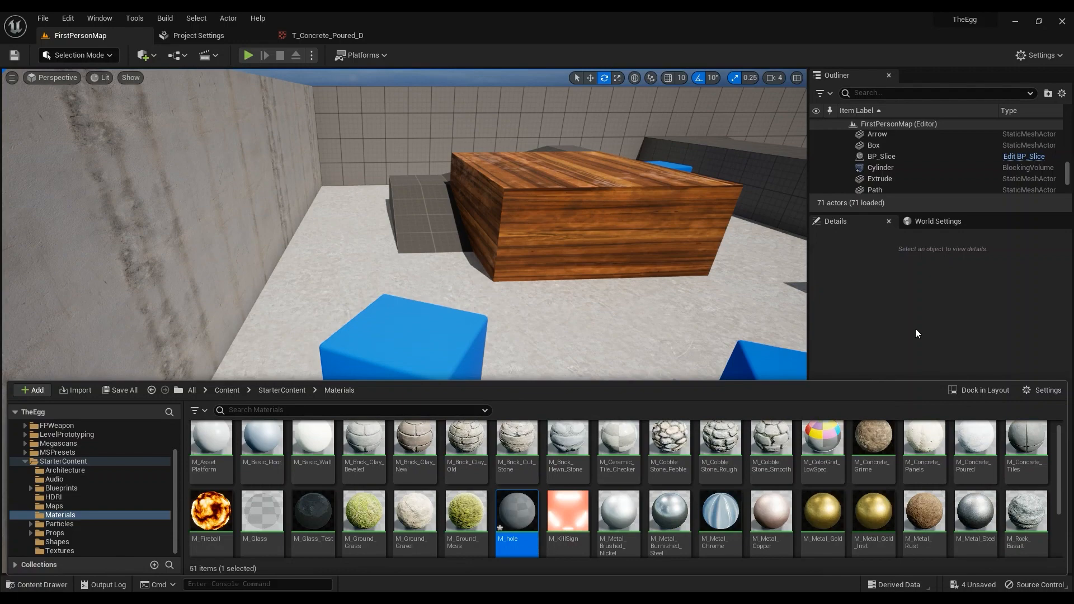
double_click(517, 507)
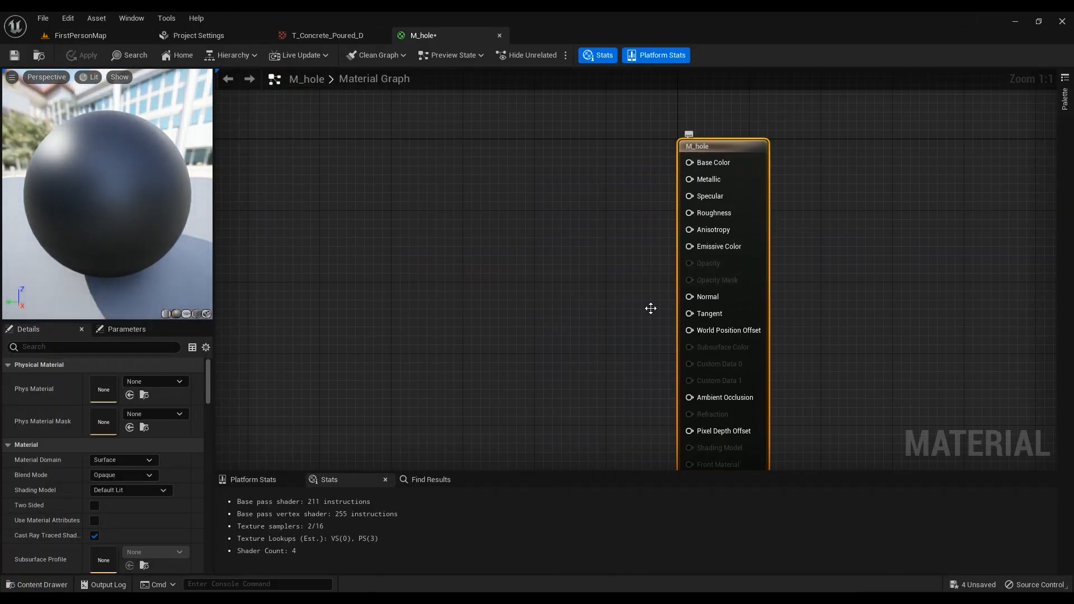
Set the material's Shading Model to Unlit and add an InteriorCubemap node to the graph
click(123, 490)
click(106, 352)
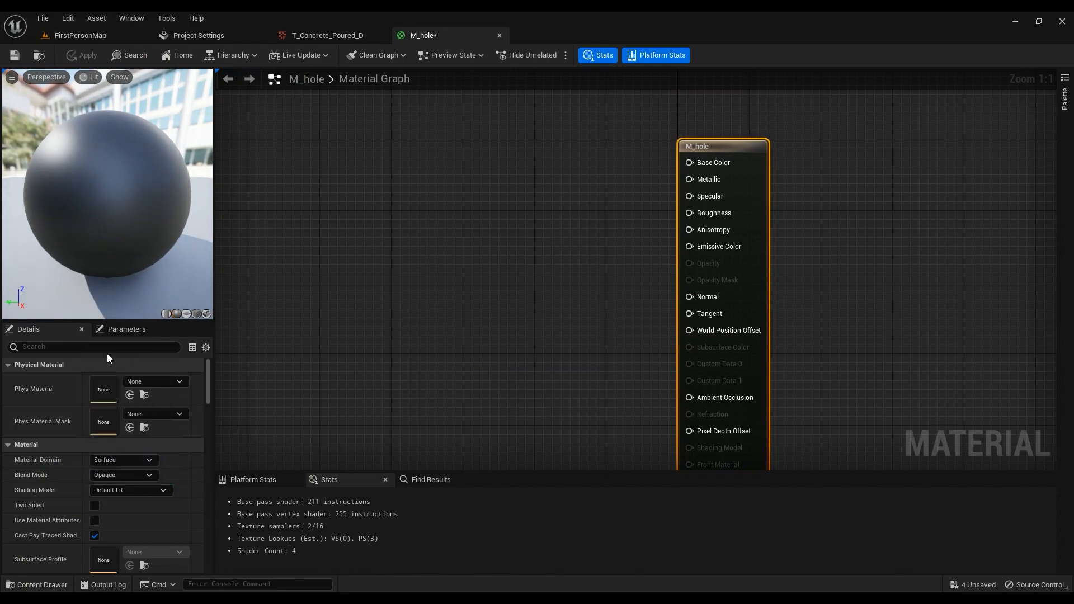
right_drag(347, 300, 499, 308)
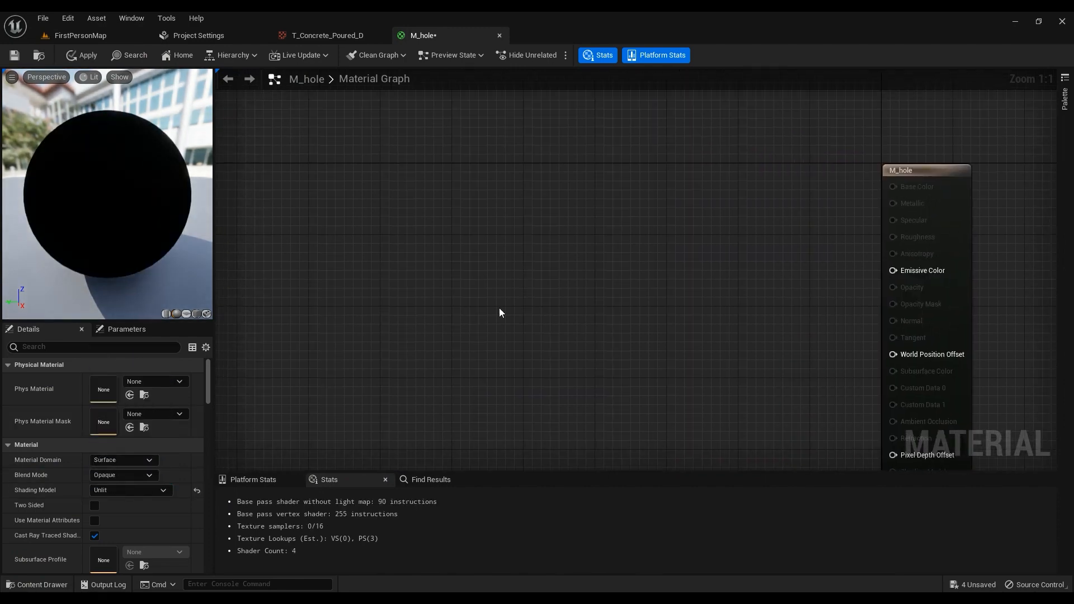
right_click(343, 267)
text(inter)
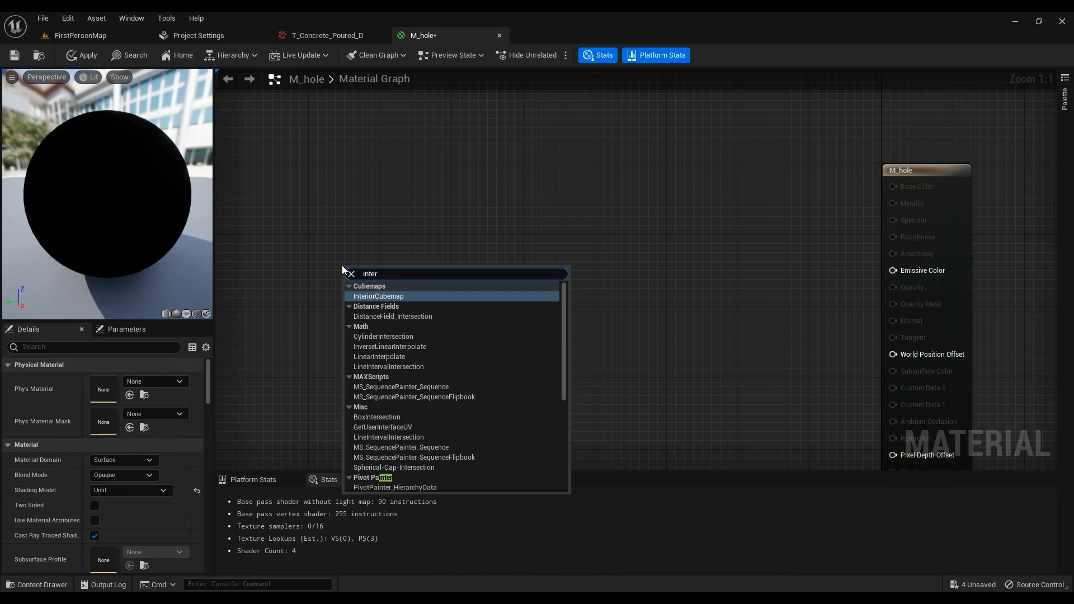
key(Return)
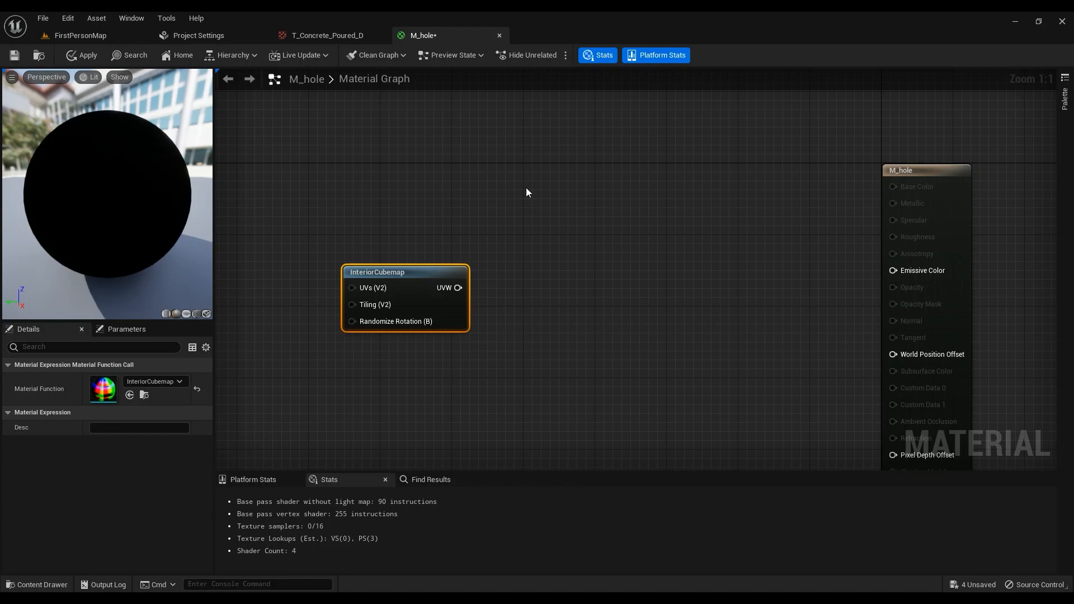
Feed the InteriorCubemap's UVW output into a new ComponentMask node with only the R channel enabled
right_drag(434, 218, 534, 238)
right_drag(517, 311, 370, 306)
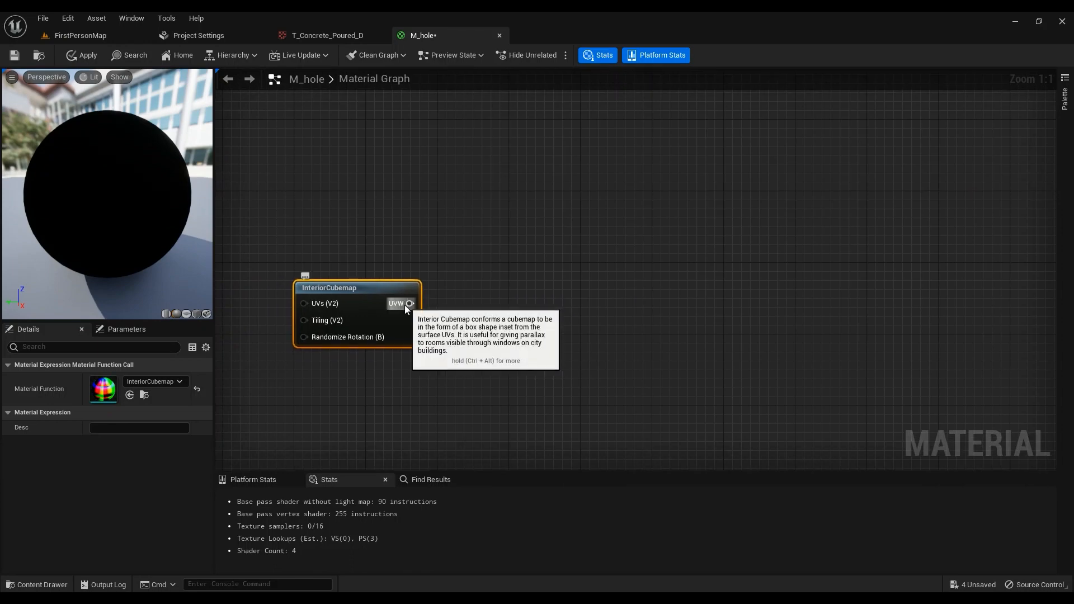
drag(410, 303, 484, 313)
text(mask)
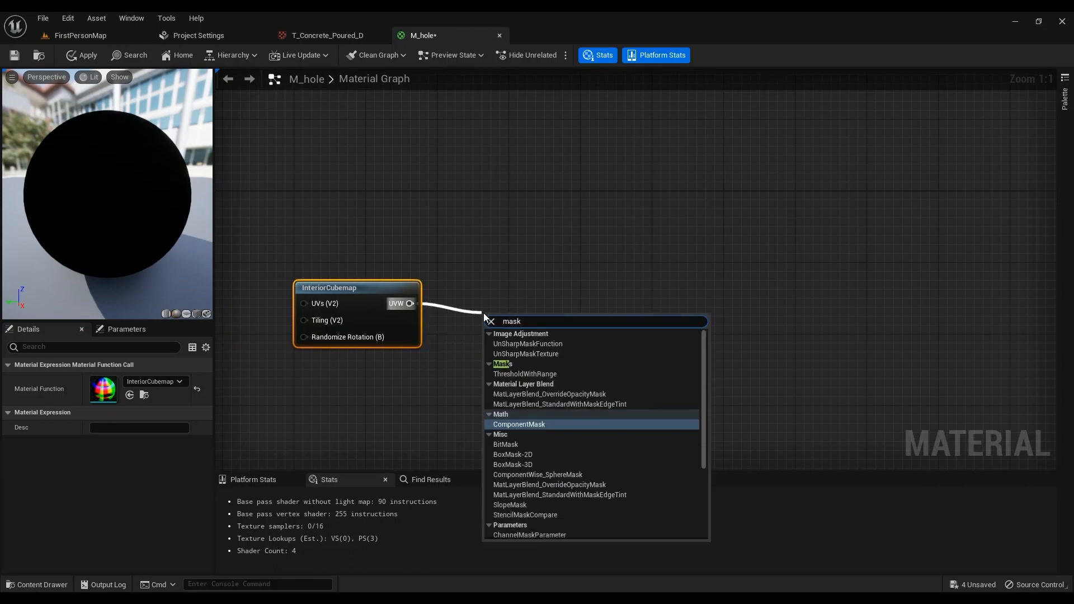
click(527, 423)
click(94, 395)
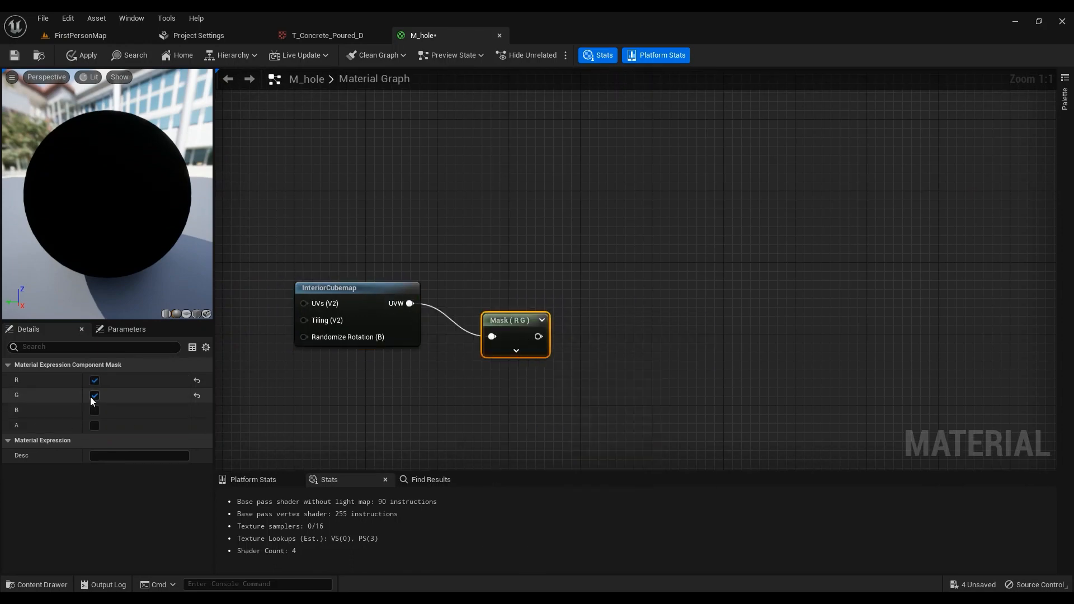
click(94, 395)
Start previewing the R mask node on the cube preview mesh and inspect its surface
right_click(510, 321)
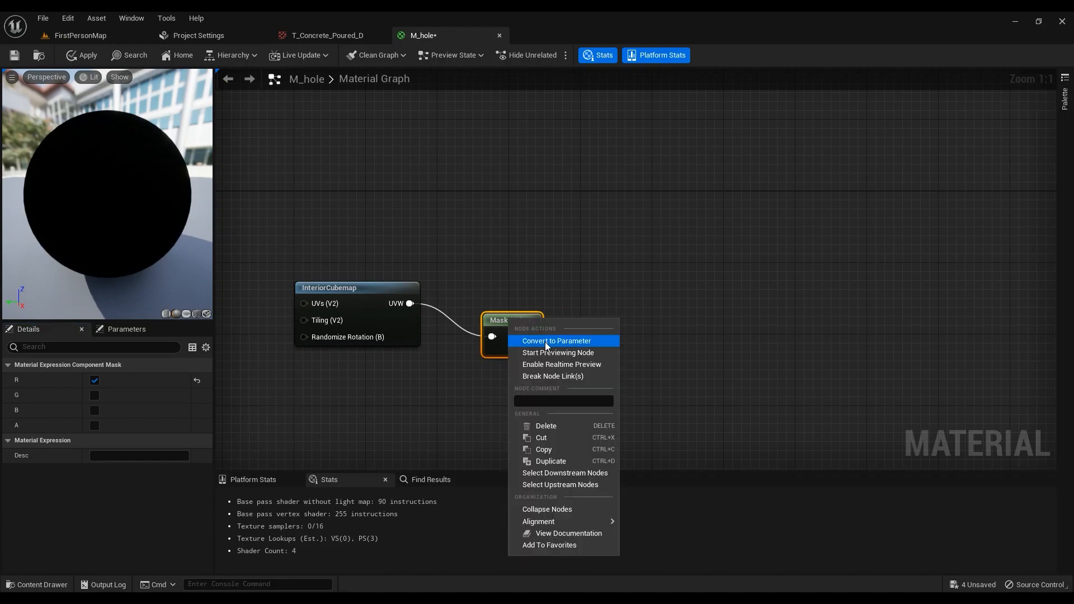
click(555, 353)
drag(492, 329, 503, 306)
click(197, 314)
mouse_move(140, 215)
mouse_down()
mouse_move(140, 201)
mouse_move(120, 201)
mouse_move(140, 179)
mouse_move(148, 215)
mouse_up()
Connect a new Constant2Vector to the InteriorCubemap's Tiling input and set its X and Y to 1
right_drag(291, 228, 464, 182)
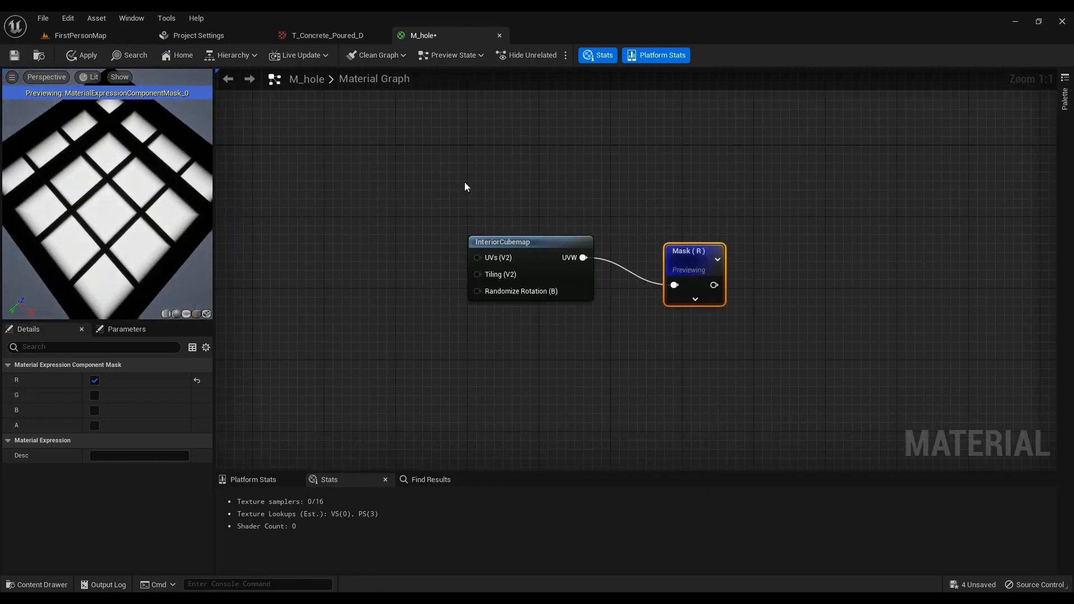
click(334, 266)
drag(385, 286, 477, 274)
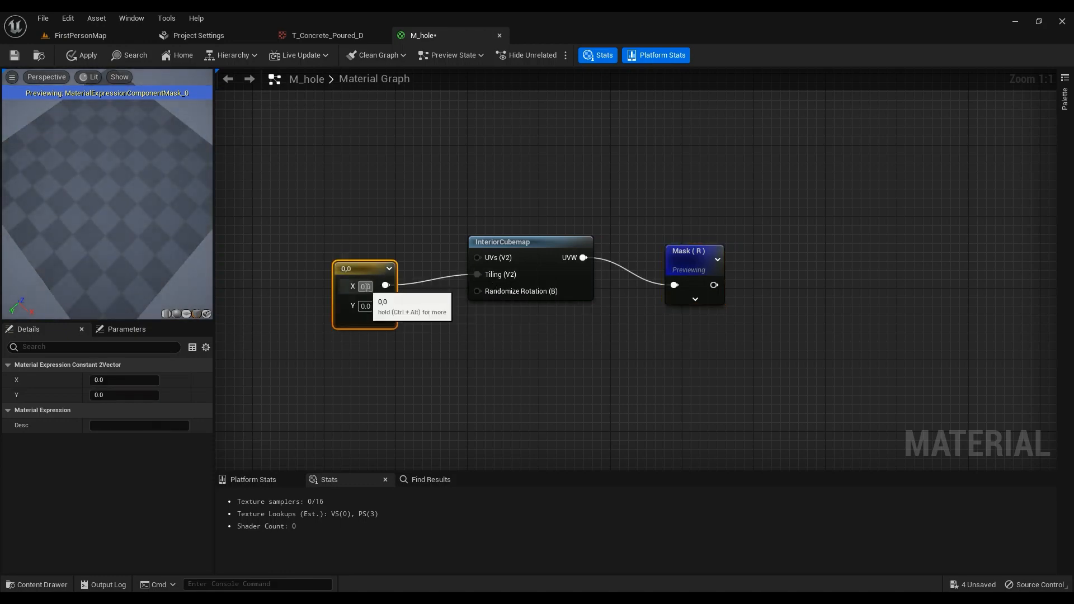
text(1)
key(Tab)
text(1)
key(Return)
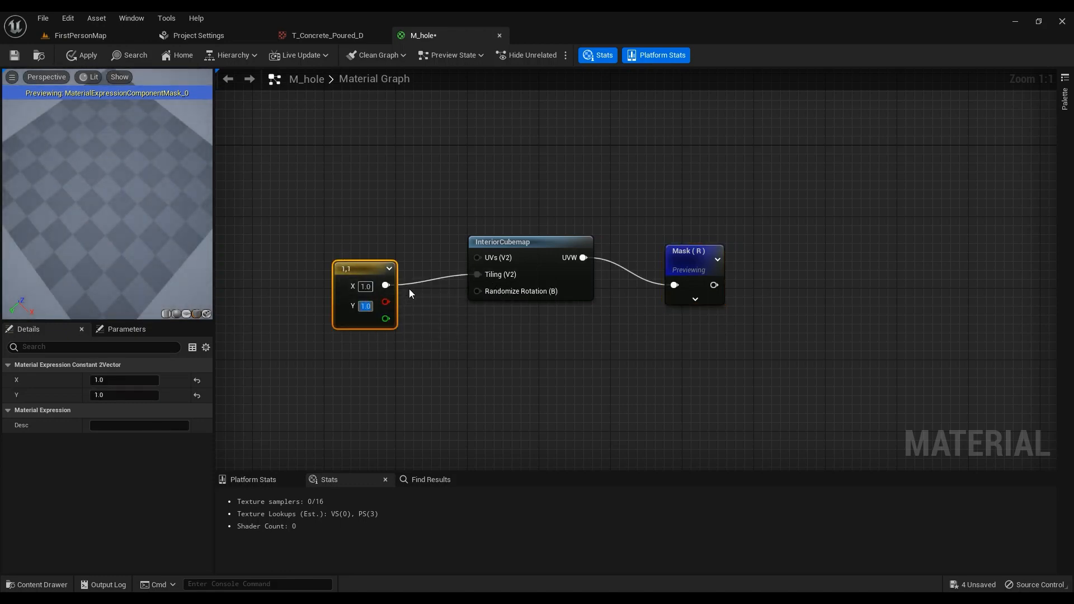
mouse_move(160, 233)
mouse_down()
mouse_move(196, 218)
mouse_move(182, 207)
mouse_move(199, 215)
mouse_move(162, 246)
mouse_move(190, 215)
mouse_move(165, 229)
mouse_up()
Add a Lerp node, connect the R mask output to its Alpha, and place it above the mask
right_drag(677, 211, 582, 255)
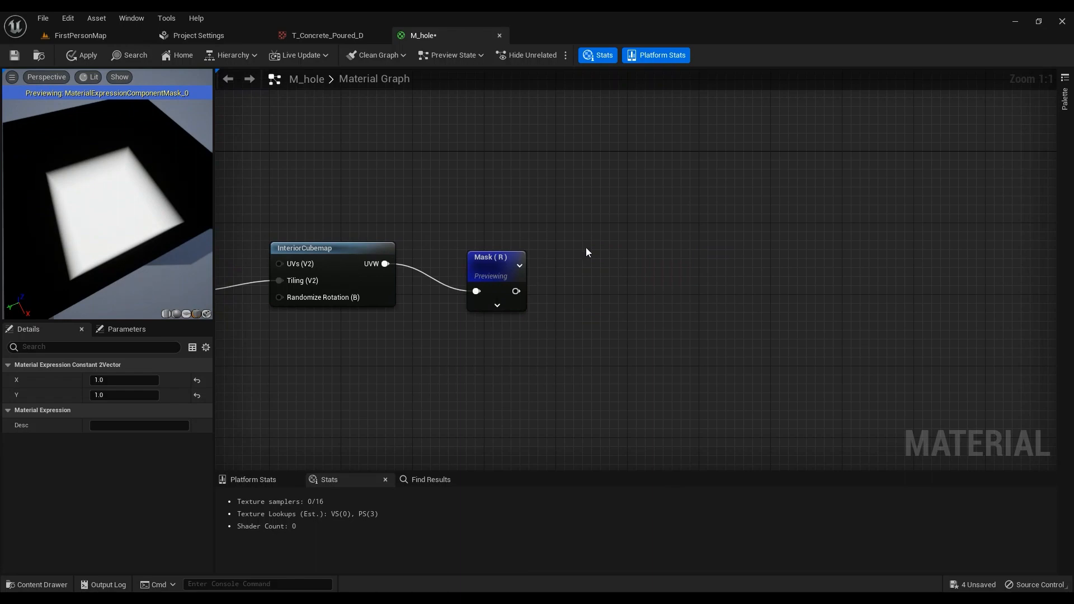
click(621, 204)
drag(515, 291, 633, 265)
drag(653, 213, 670, 145)
right_drag(563, 153, 605, 332)
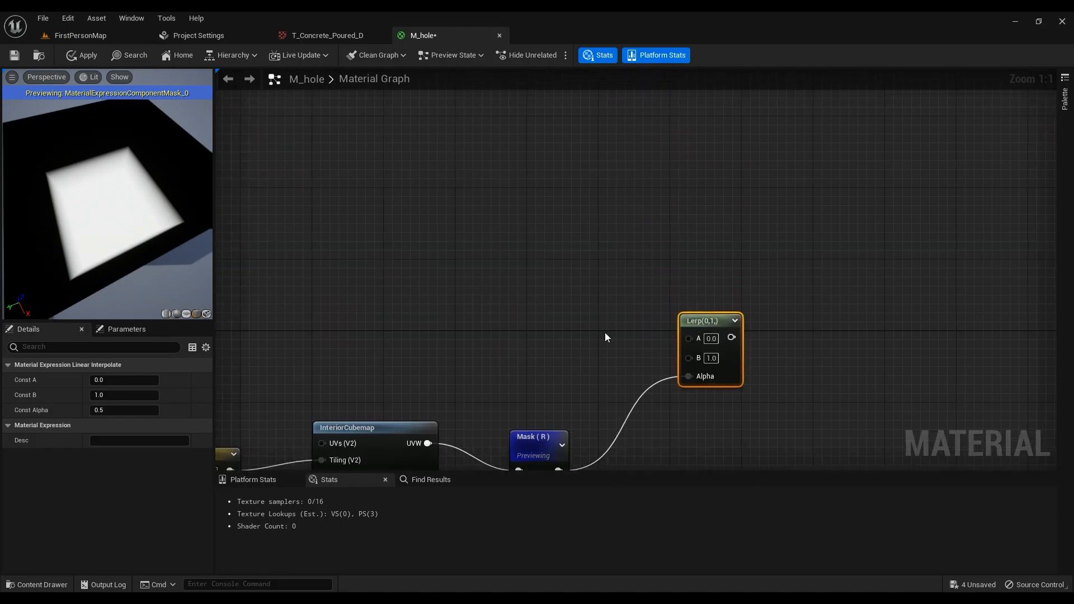
Add a Constant3Vector node, connect it to the Lerp's A input, and set its color to light grey
click(551, 277)
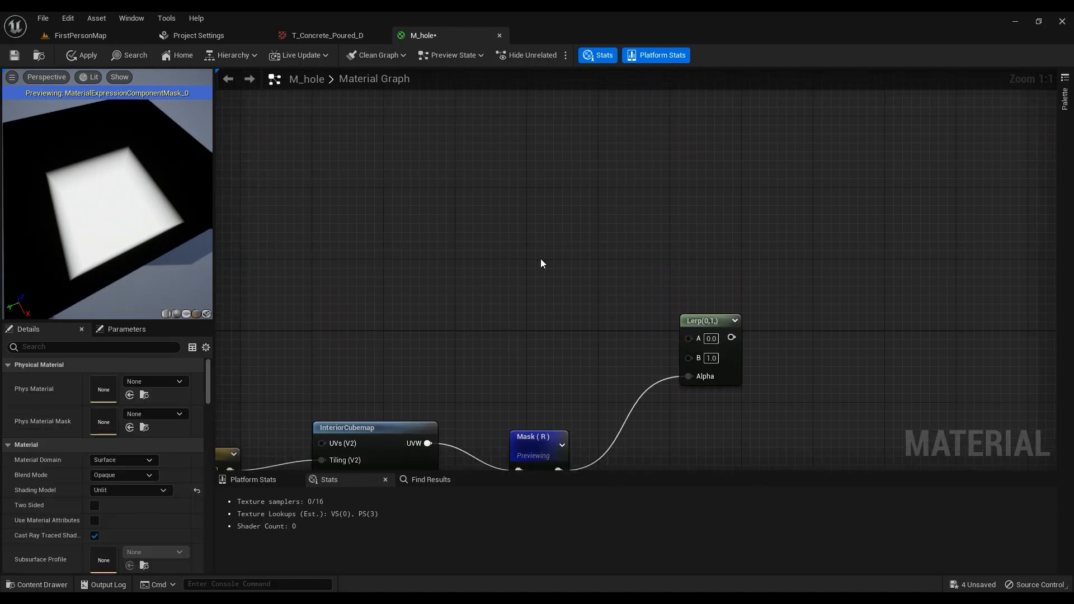
right_drag(528, 294, 540, 241)
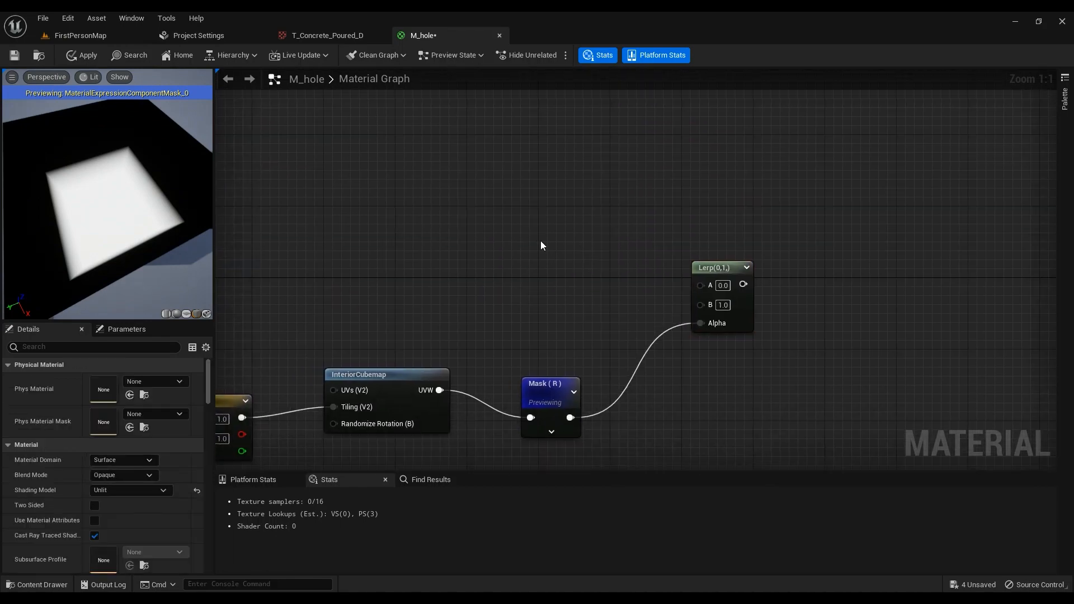
key(3)
click(537, 182)
right_drag(613, 193, 492, 251)
drag(493, 252, 579, 342)
click(123, 380)
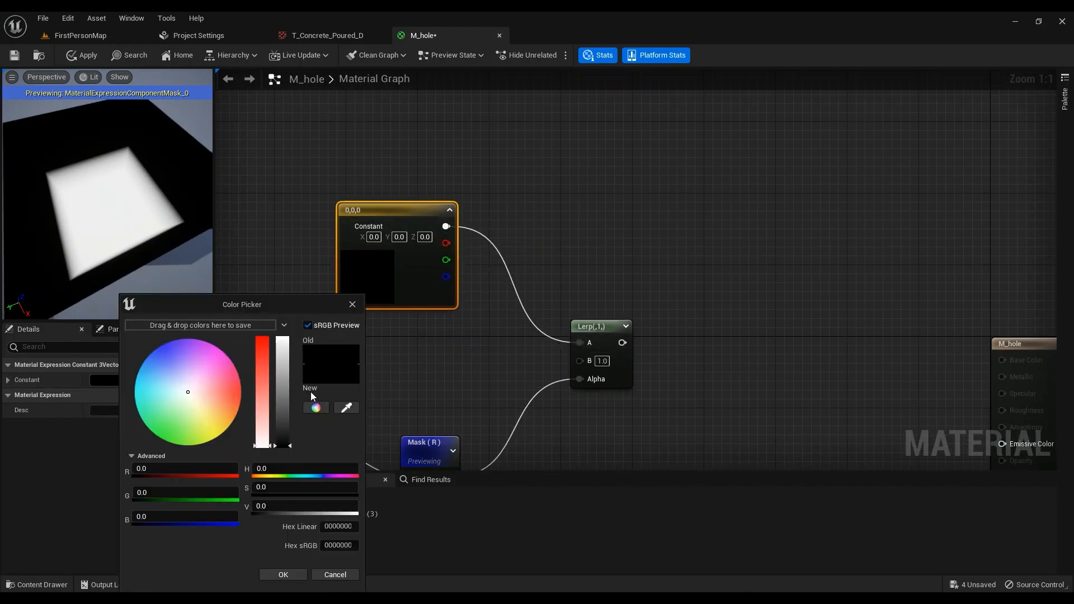
drag(283, 425, 285, 380)
click(299, 579)
Move the light grey constant up and connect a second, black Constant3Vector to the Lerp's B input
right_drag(430, 374, 458, 454)
drag(444, 345, 426, 248)
right_drag(413, 368, 491, 273)
key(3)
click(446, 262)
drag(518, 294, 688, 347)
right_drag(795, 352, 719, 263)
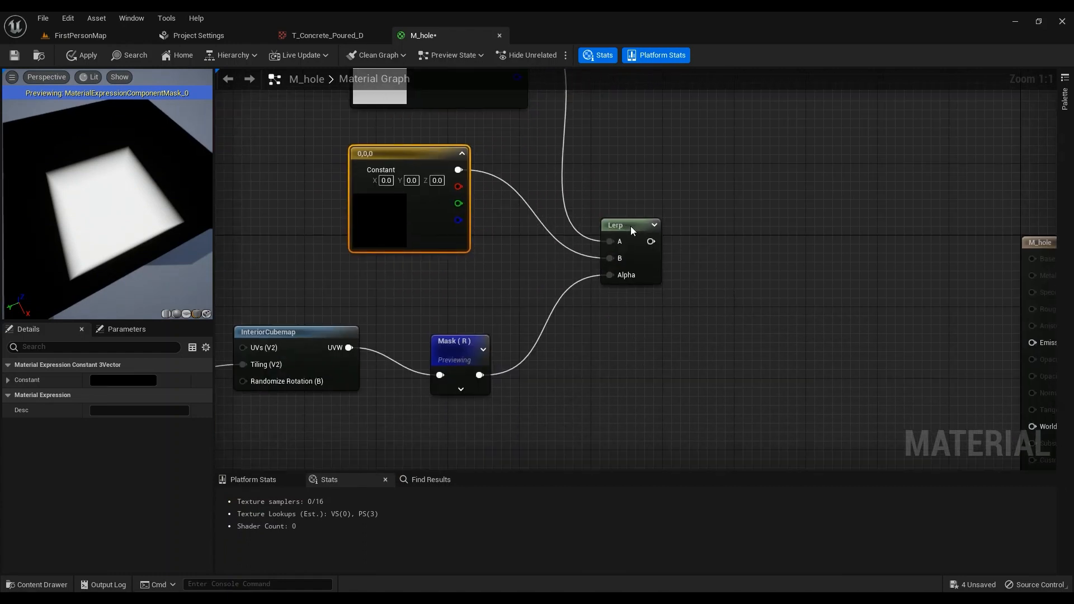
Start previewing the Lerp node and examine the hole effect on the preview mesh from another angle
right_click(630, 226)
click(656, 241)
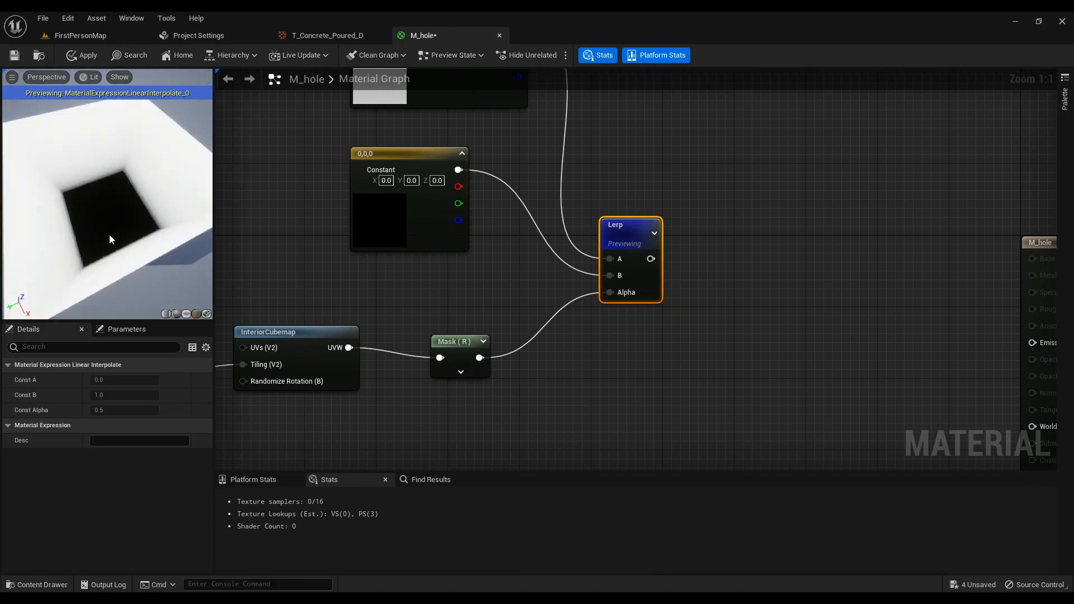
drag(109, 235, 209, 238)
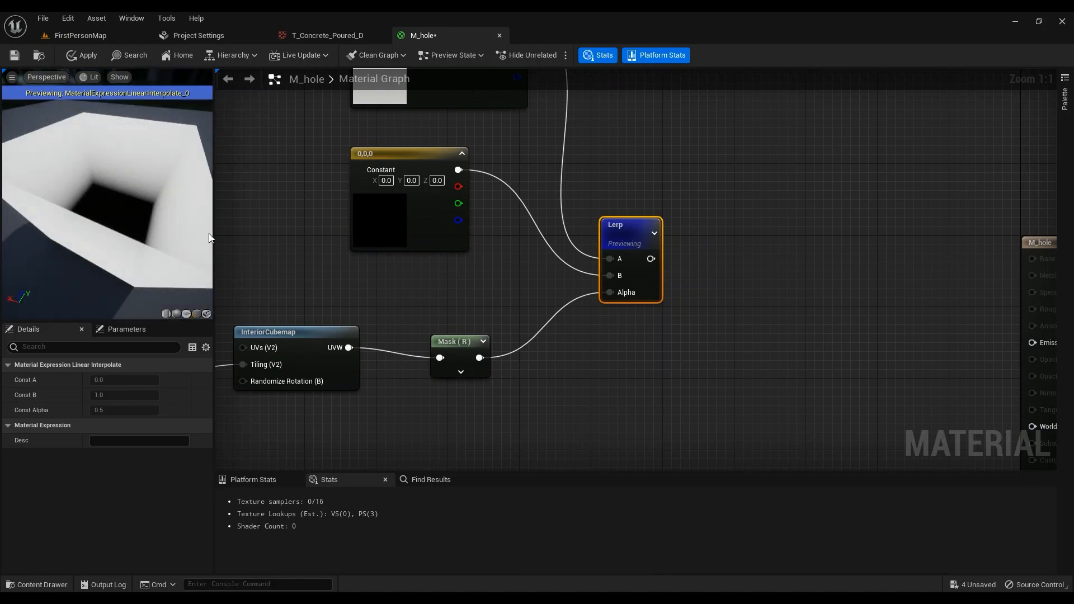
Connect the Lerp output to M_hole's Emissive Color and apply the material changes
right_drag(650, 258, 475, 248)
drag(474, 248, 869, 332)
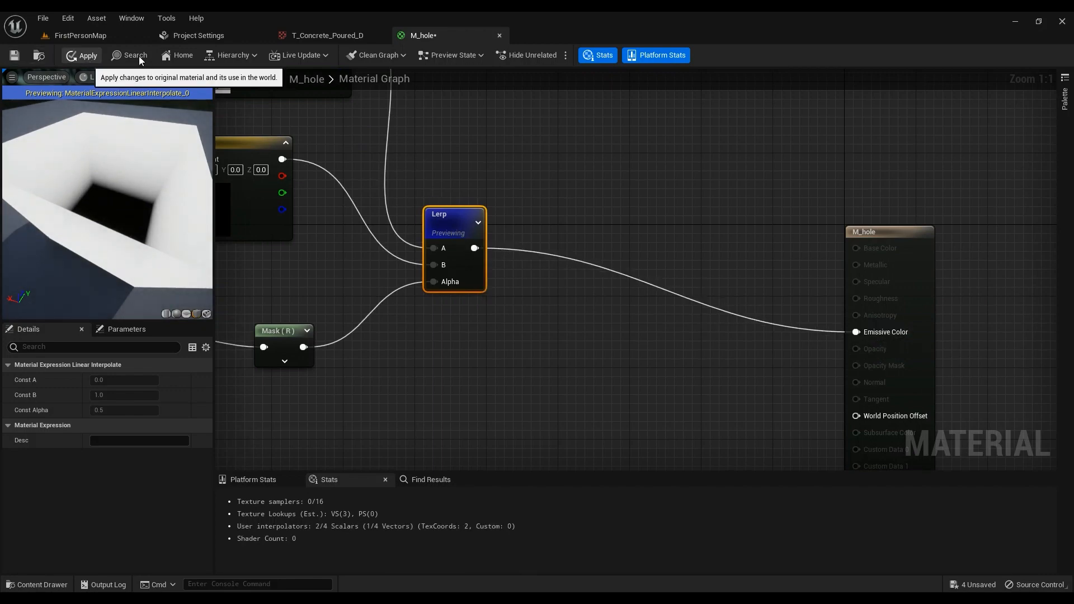
click(83, 56)
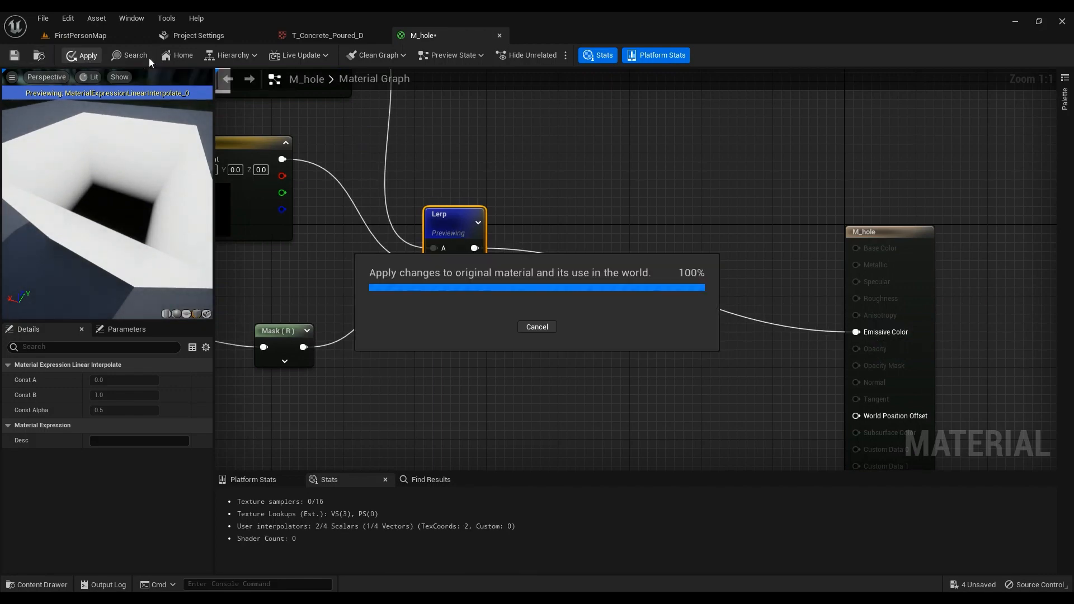
Add a Plane shape to the FirstPersonMap level and raise it above the floor to a Z location of about 25
click(92, 35)
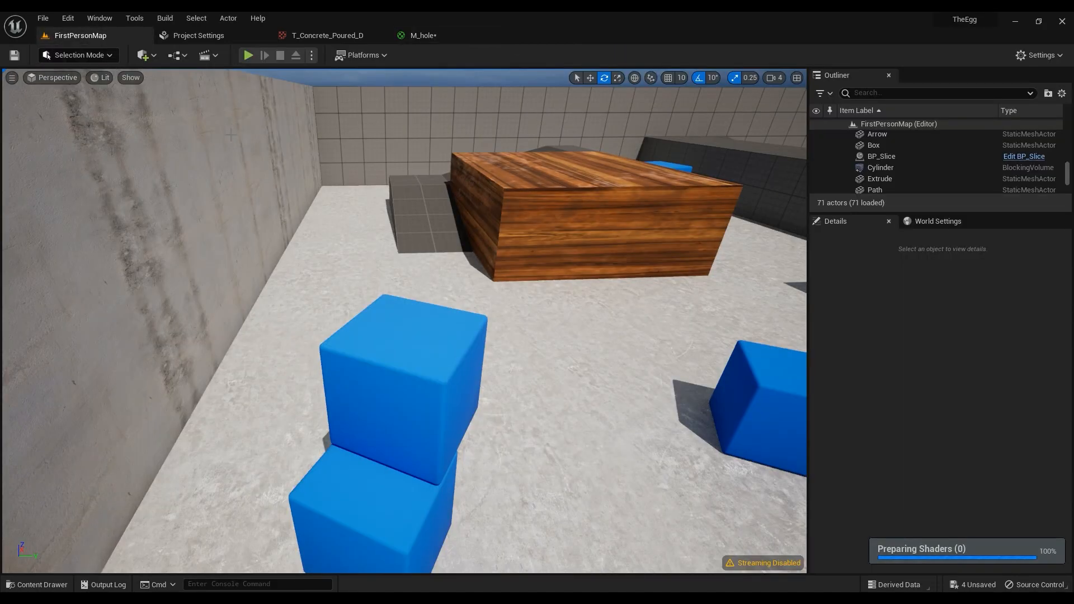
click(143, 55)
mouse_move(178, 176)
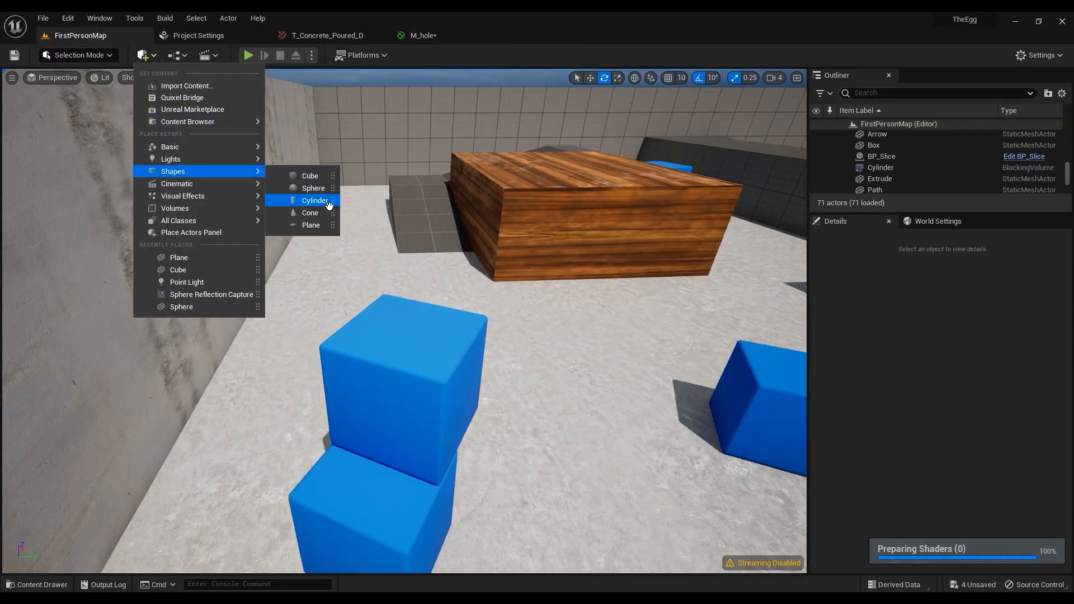
click(311, 225)
right_drag(507, 332, 488, 313)
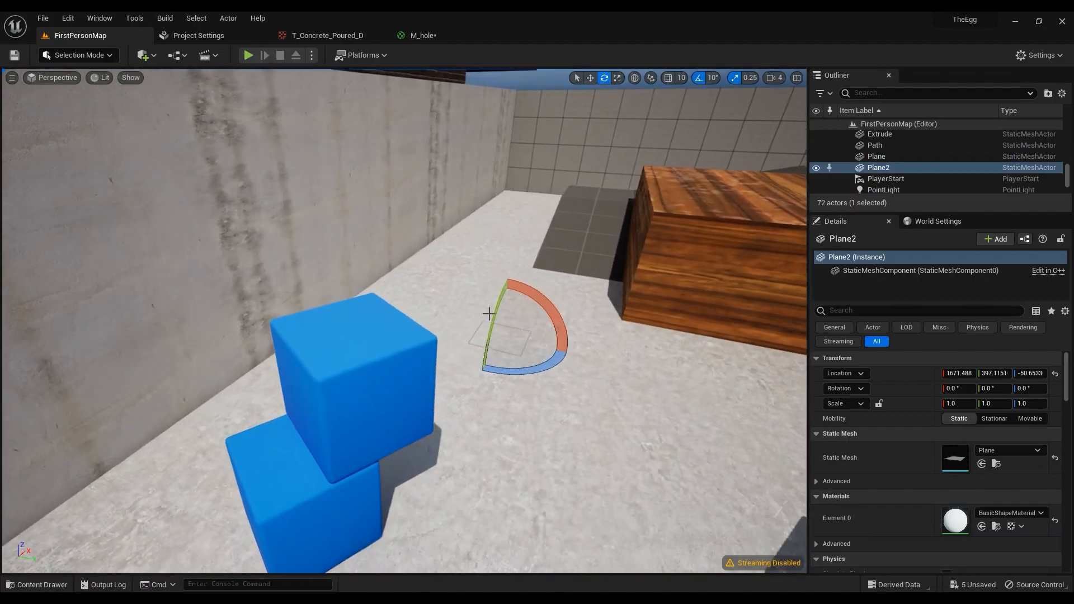
key(w)
drag(504, 292, 503, 269)
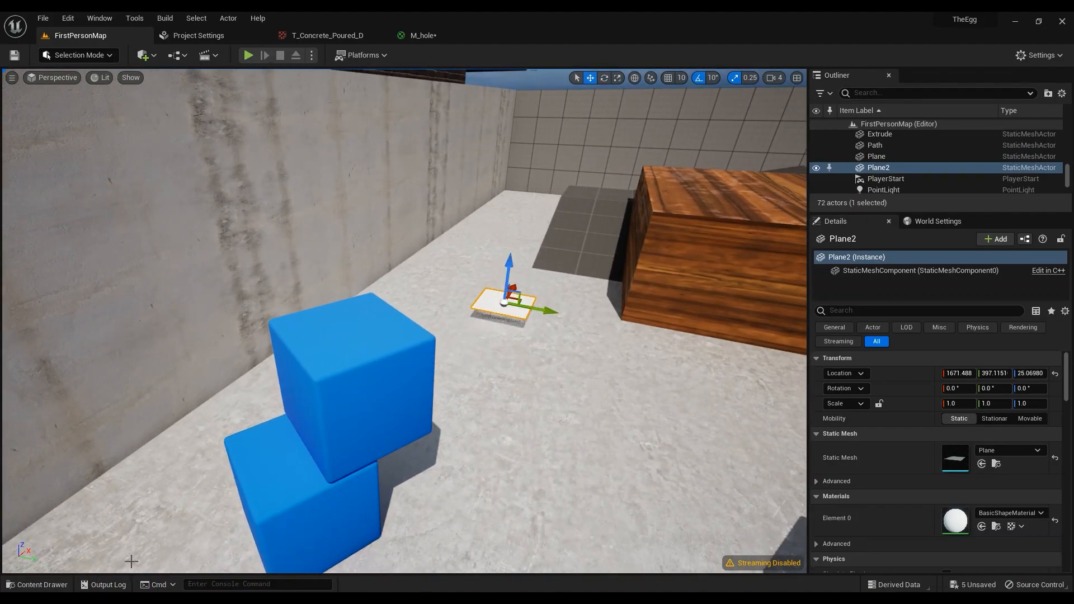
Assign the M_hole material to the plane and lower it to floor level, at a Z location of about 0.02
click(42, 585)
drag(522, 508, 536, 325)
key(w)
right_drag(521, 322, 436, 295)
key(d)
key(a)
key(d)
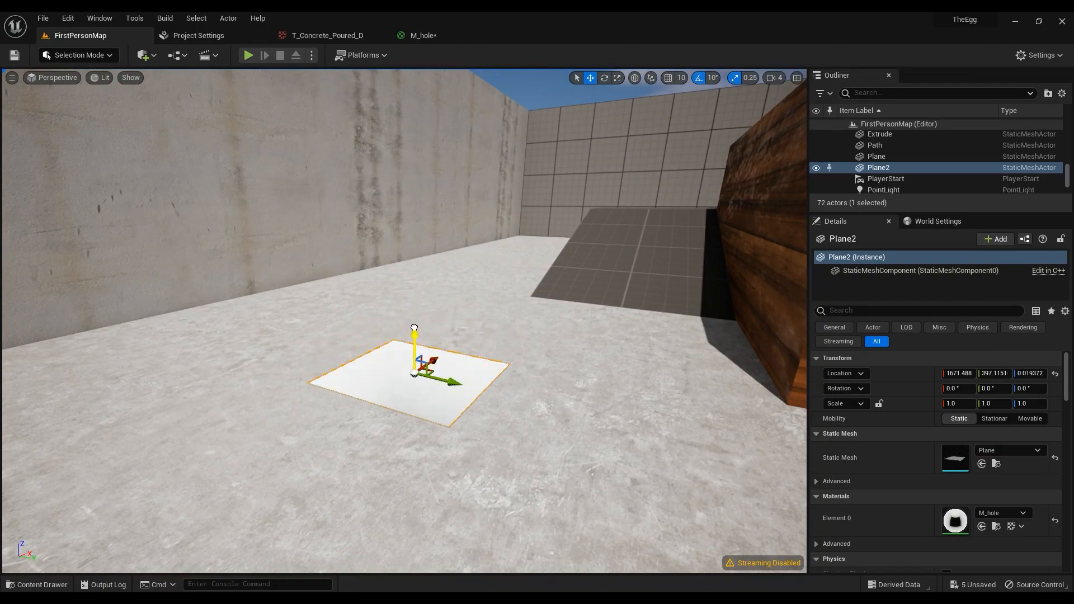
Examine the plane's fake hole in the floor from low, overhead and angled viewpoints
click(489, 286)
right_drag(489, 285, 470, 288)
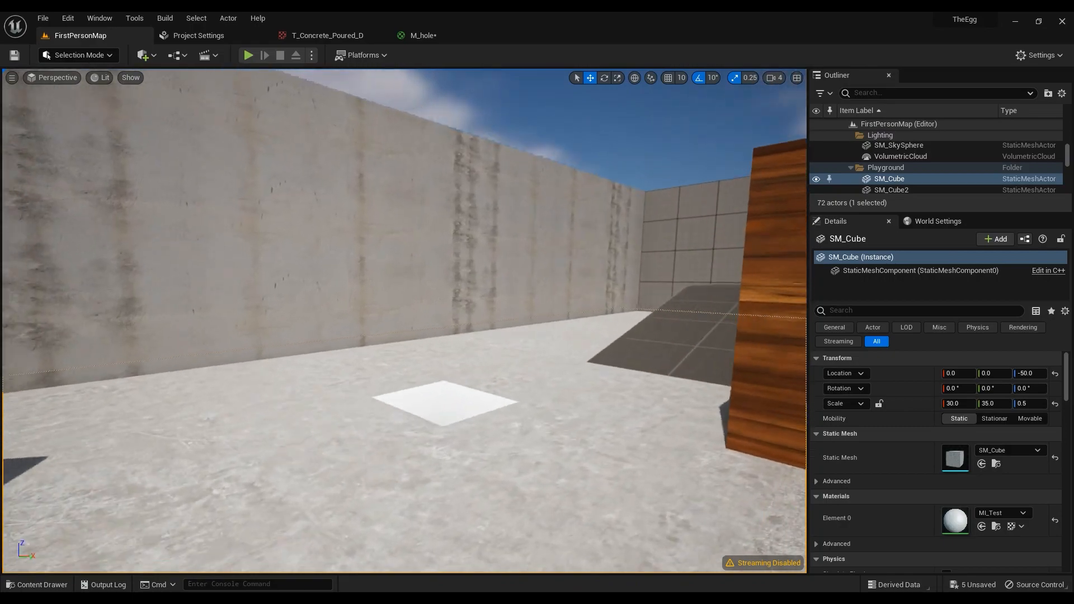
key(w)
right_drag(470, 288, 11, 386)
key(d)
key(s)
key(a)
key(q)
key(e)
key(d)
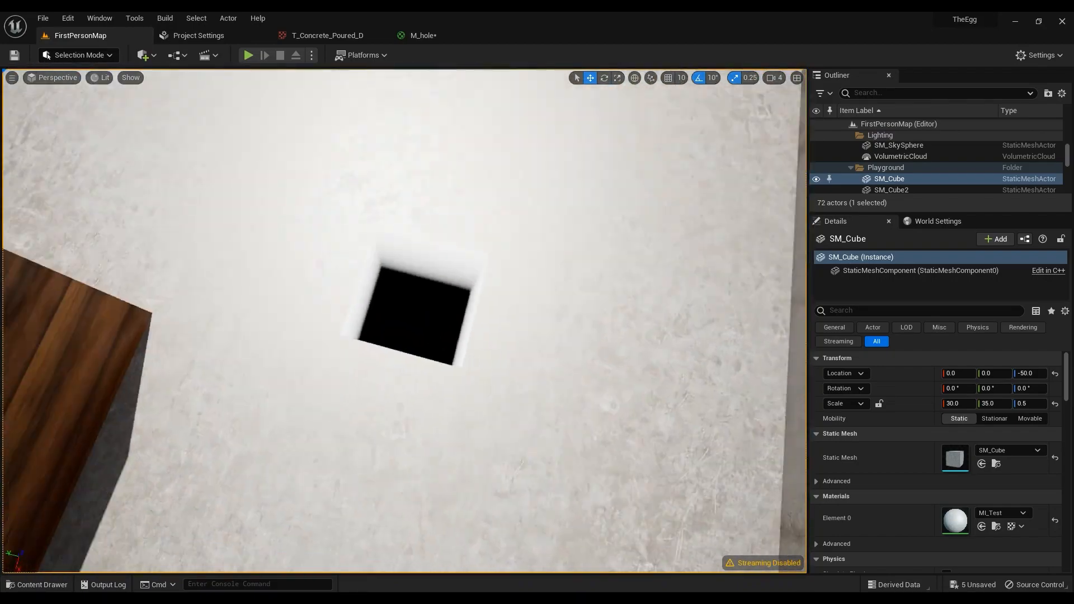
key(w)
right_drag(402, 322, 447, 285)
key(e)
key(a)
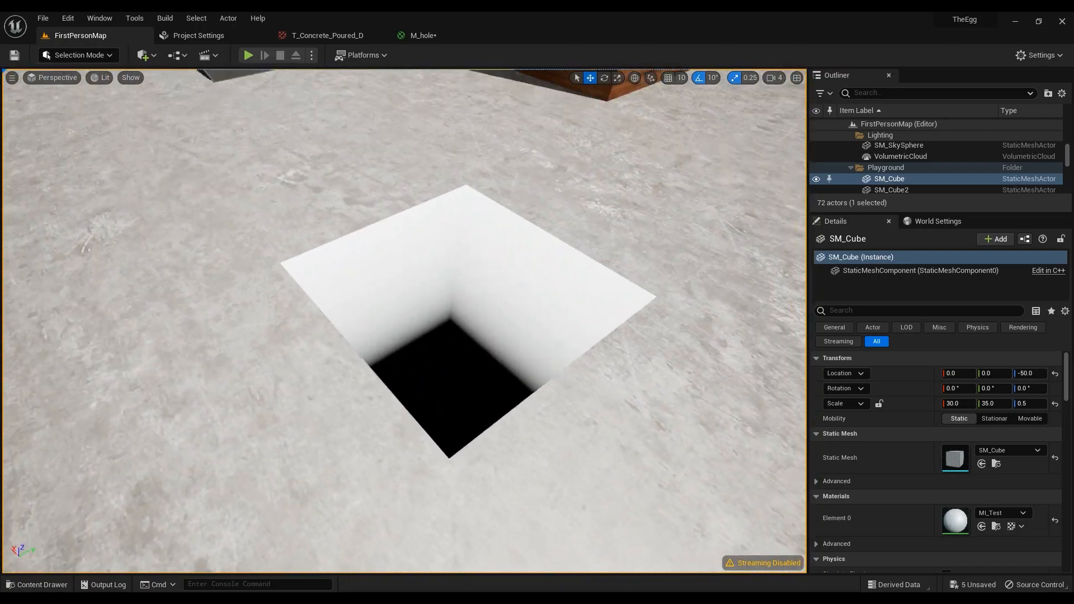
right_drag(388, 353, 392, 342)
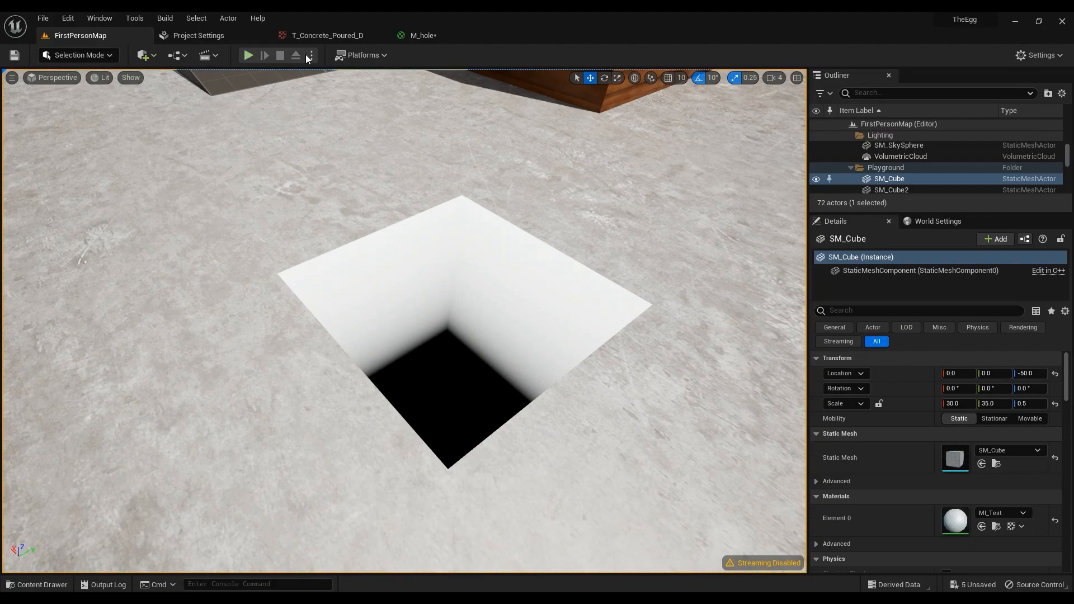
In the M_hole graph, move the two-component constant, InteriorCubemap and Mask (R) nodes farther away from the Lerp
click(427, 37)
right_drag(552, 333, 639, 354)
scroll(639, 354, down, 3)
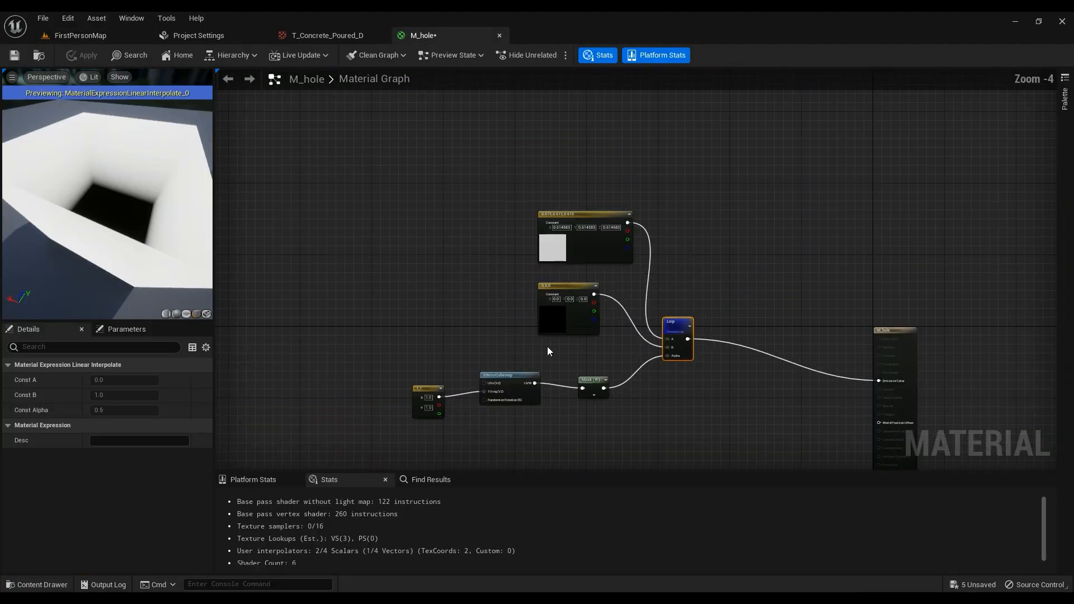
drag(426, 399, 359, 390)
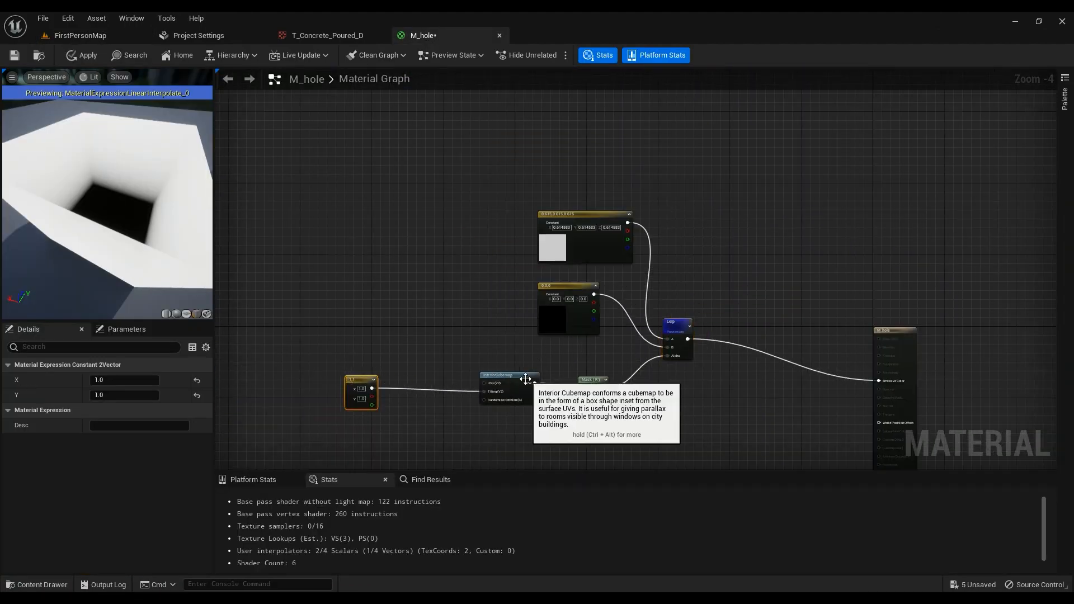
drag(518, 380, 435, 371)
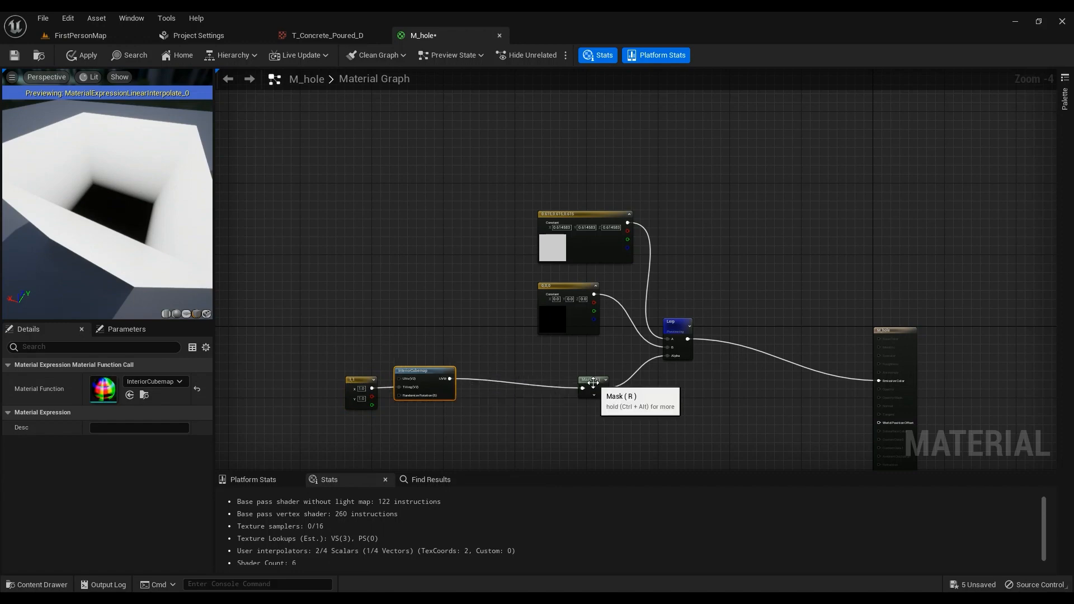
drag(592, 388, 493, 377)
Move the cubemap node chain below the colour constants and align the black constant with the Lerp's B input
right_drag(528, 356, 635, 372)
drag(636, 371, 474, 423)
right_drag(592, 441, 550, 325)
drag(495, 274, 475, 347)
right_drag(596, 220, 583, 342)
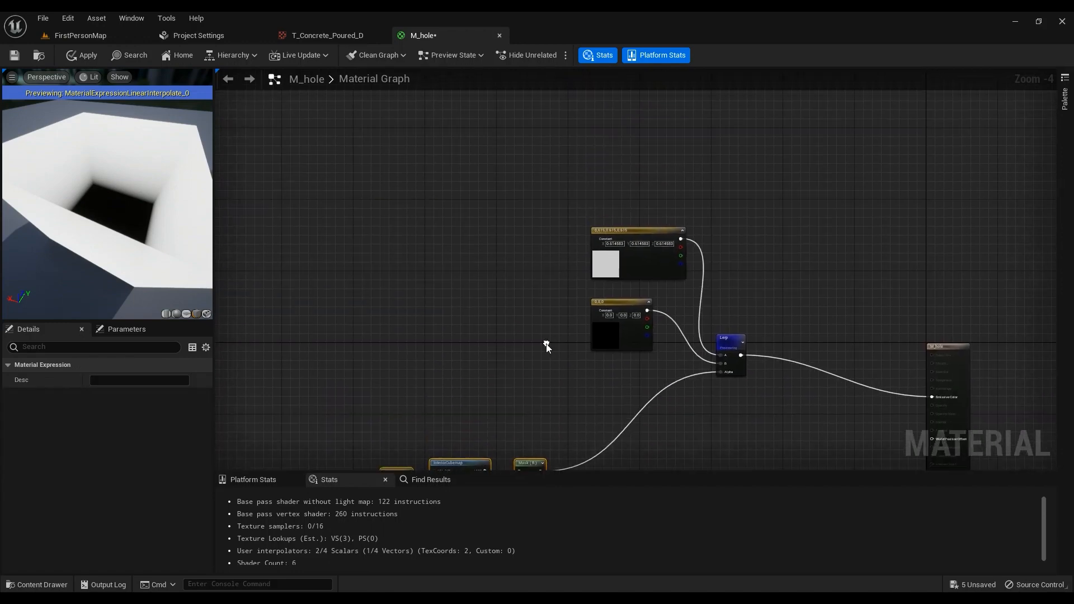
scroll(631, 302, up, 2)
right_drag(631, 302, 713, 155)
drag(713, 155, 666, 240)
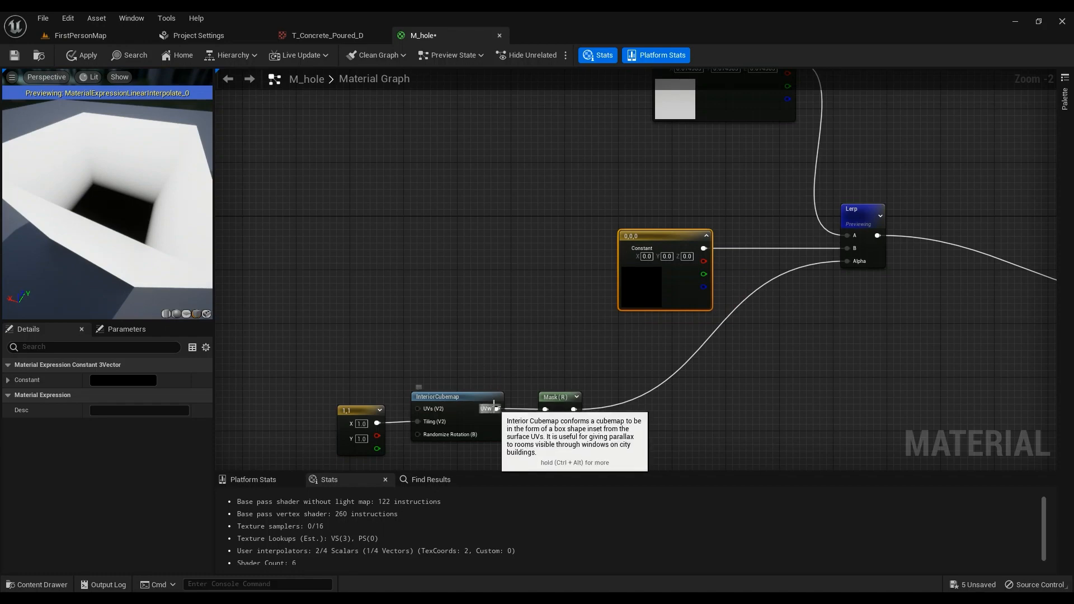
Add a ComponentMask node fed by the InteriorCubemap's UVW output, keeping channels R and G
drag(496, 409, 418, 301)
text(mask)
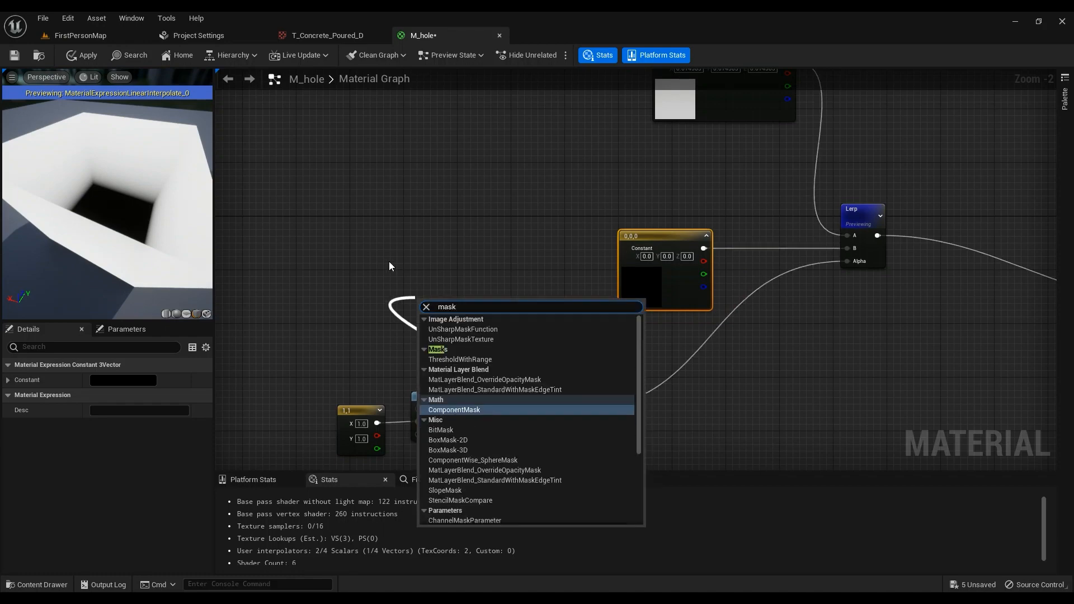
click(464, 410)
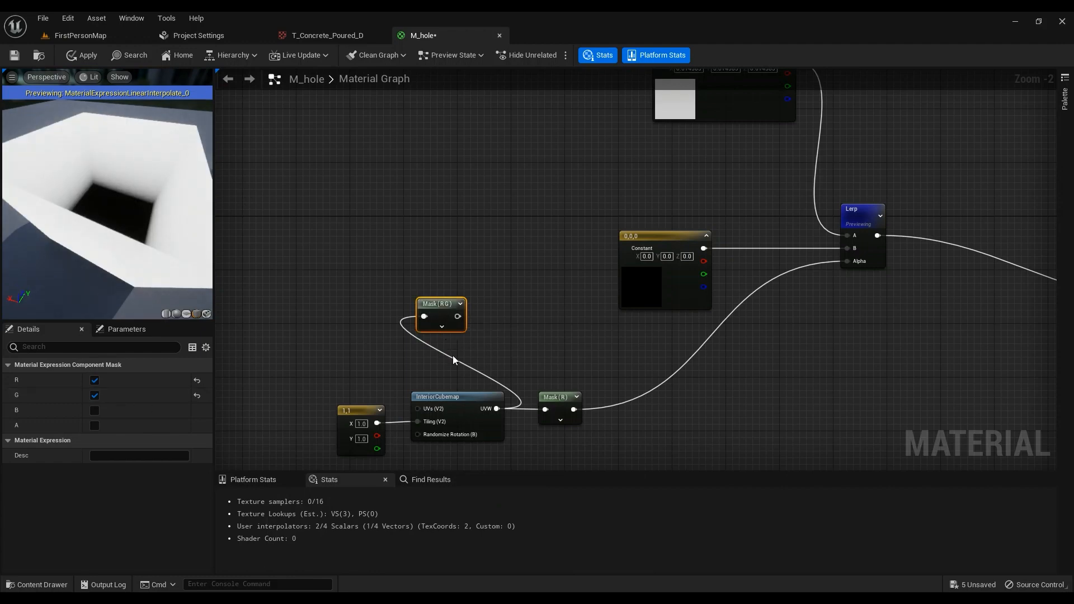
Add a second ComponentMask from the InteriorCubemap's UVW output, enable only R and B, and move it clear of the first mask
drag(496, 409, 386, 221)
text(mask)
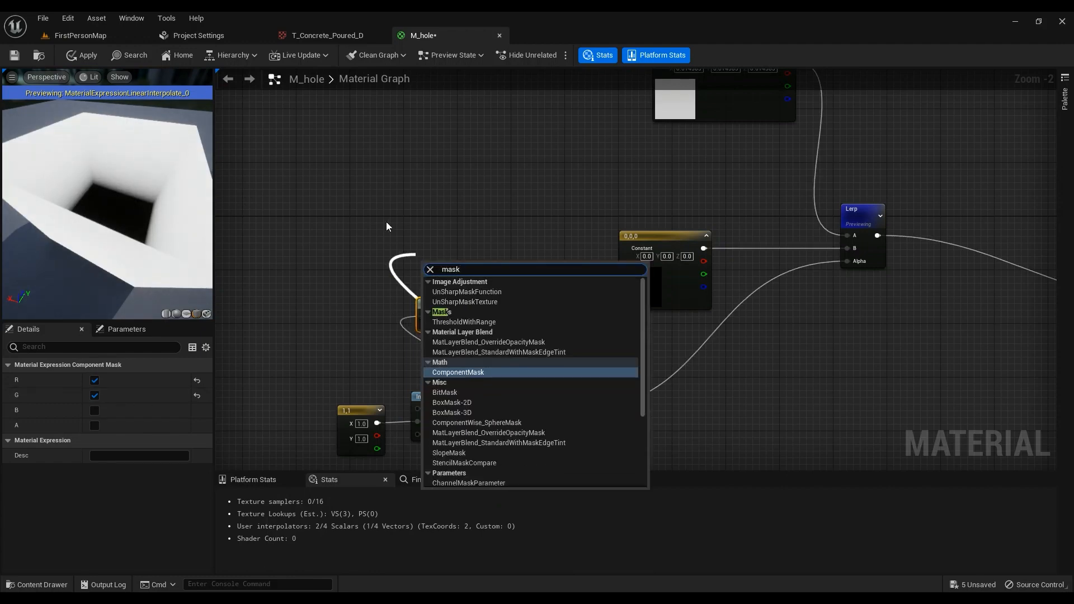
click(461, 372)
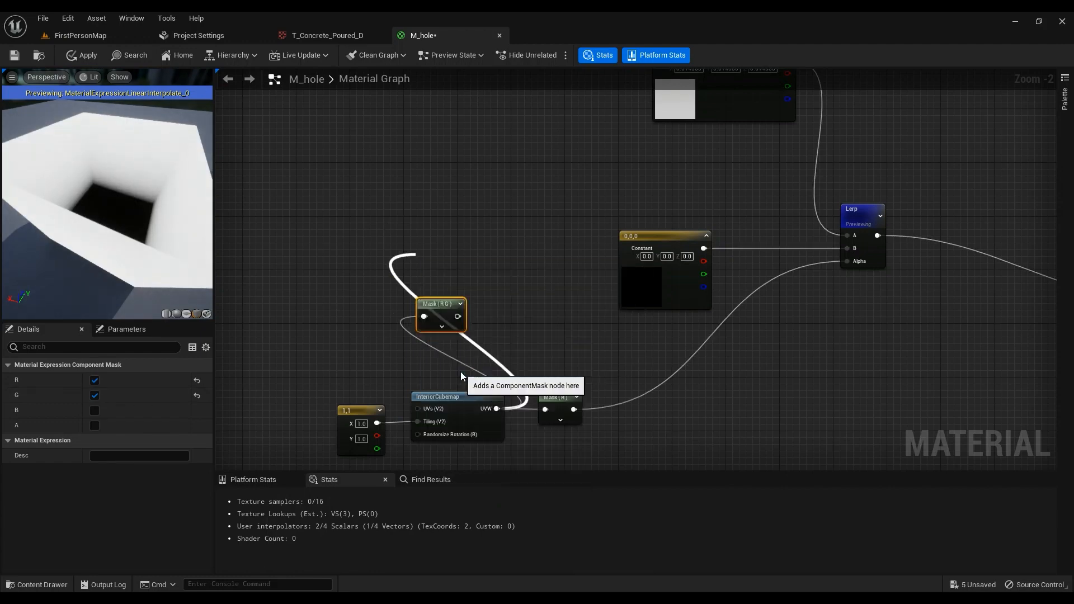
click(95, 395)
click(95, 410)
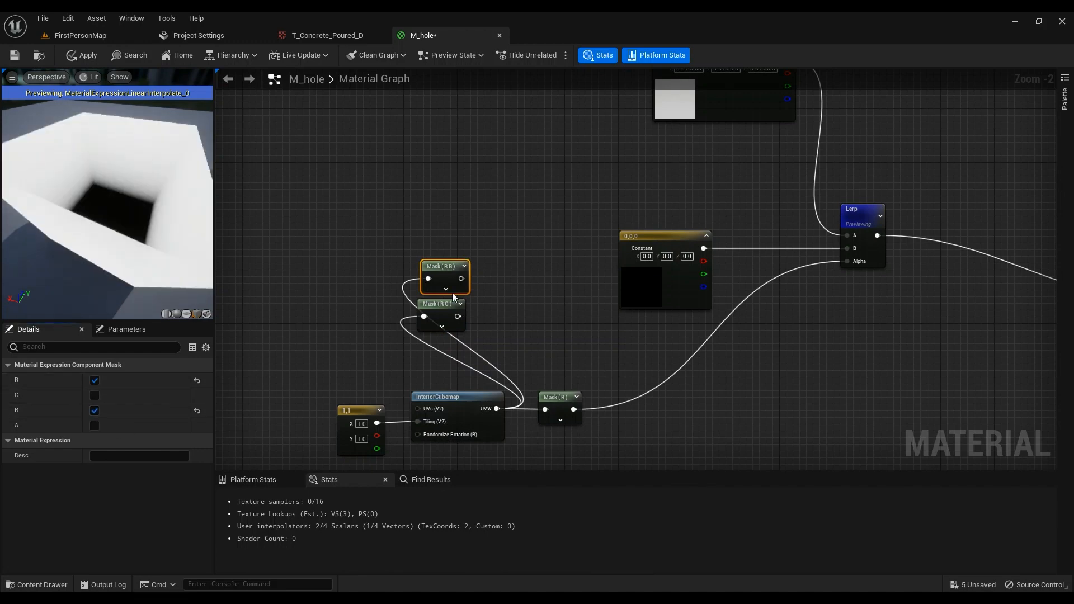
drag(444, 280, 360, 263)
Locate the T_Concrete_Poured_D texture in the content folders and place it in the M_hole graph as a Texture Sample
right_drag(426, 262, 445, 376)
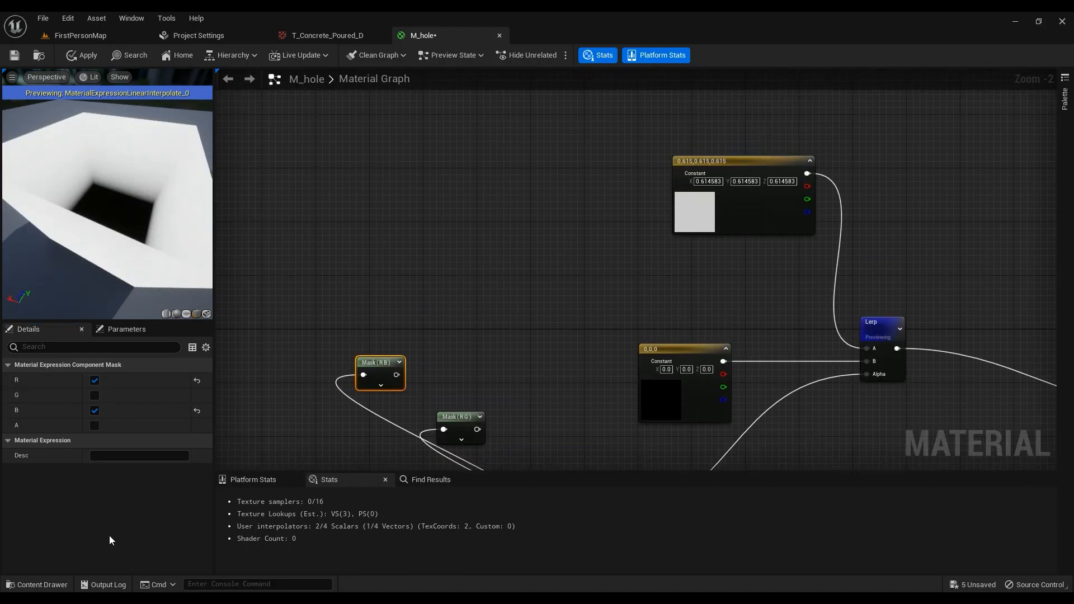
click(81, 35)
click(347, 36)
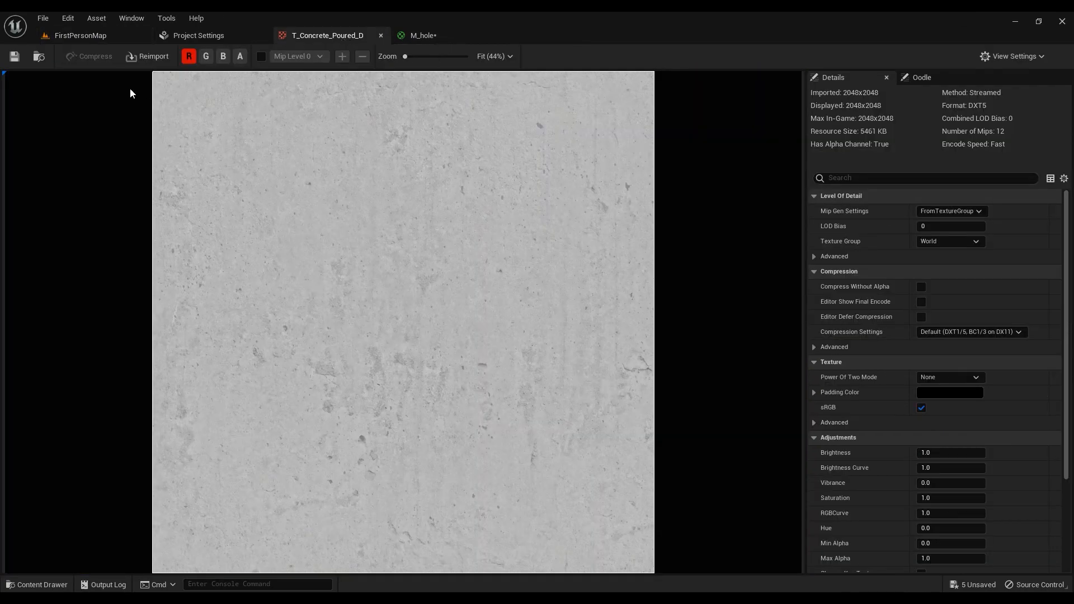
click(39, 56)
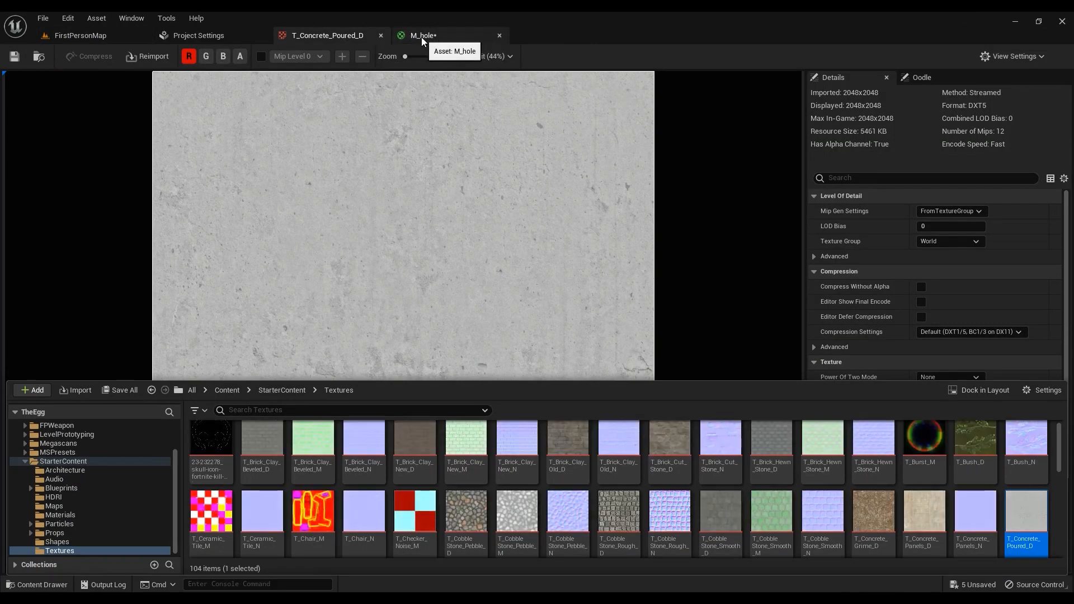
drag(1026, 523, 425, 174)
right_drag(414, 341, 441, 259)
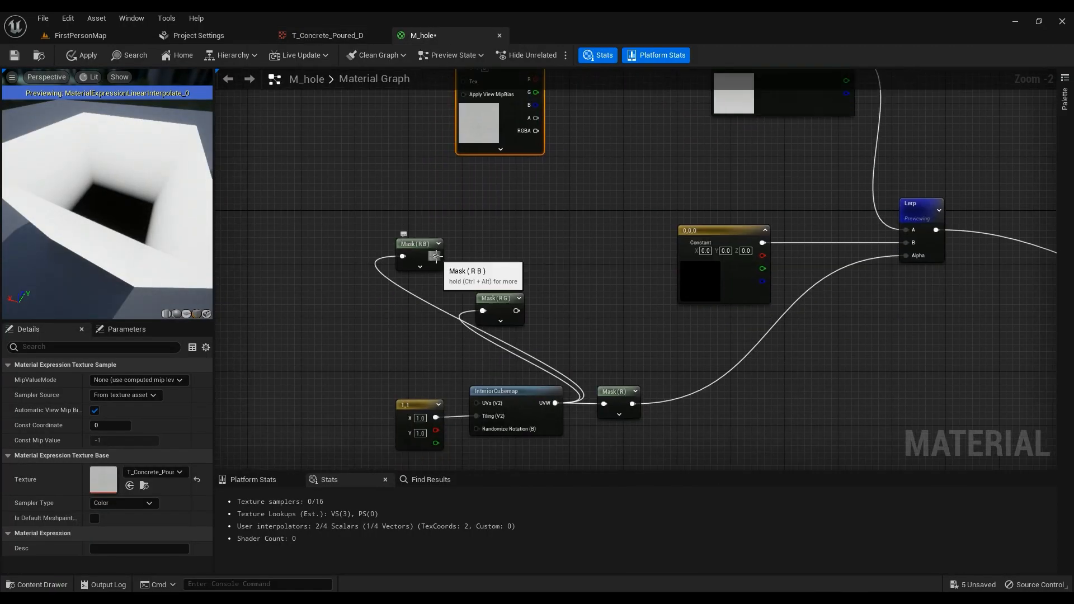
Connect the Mask (R G) output to the concrete Texture Sample's UVs and preview that sample node
drag(516, 311, 456, 346)
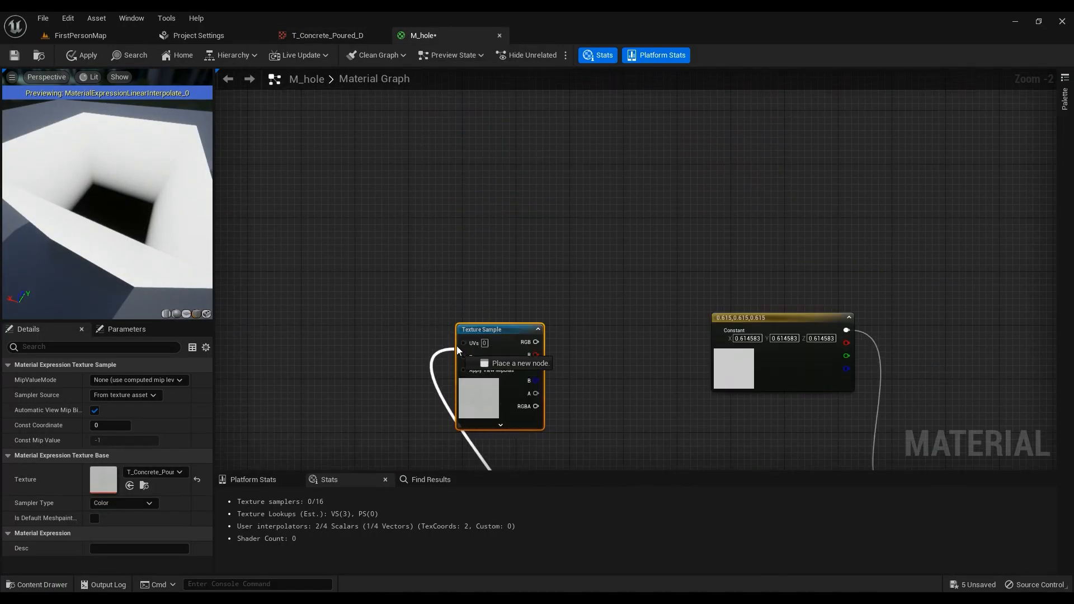
right_drag(520, 314, 495, 222)
right_click(480, 229)
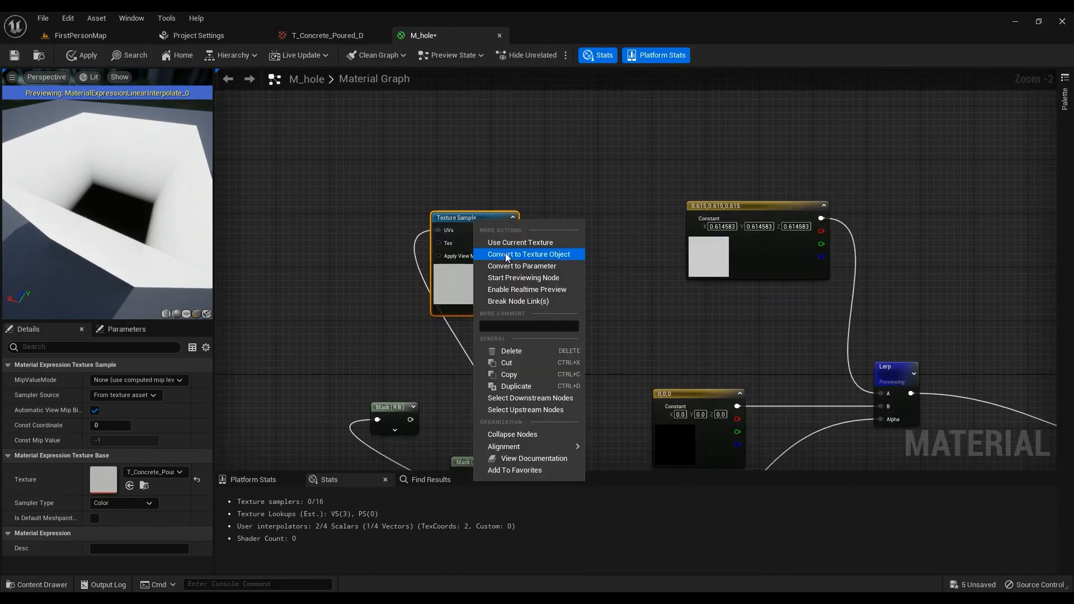
click(520, 278)
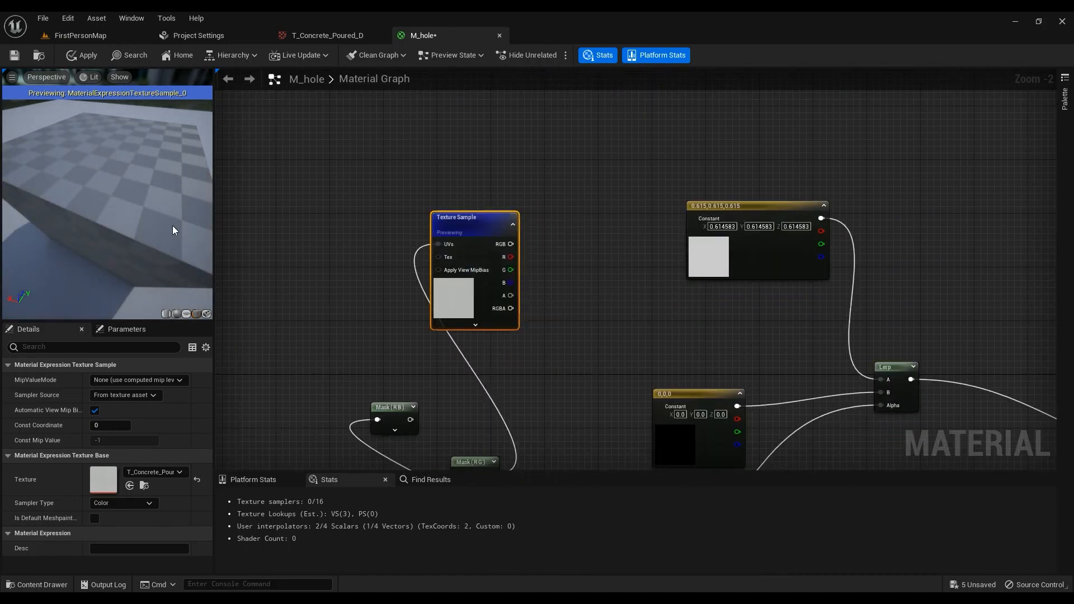
mouse_move(173, 226)
mouse_down()
mouse_move(157, 217)
mouse_move(96, 233)
mouse_move(156, 215)
mouse_up()
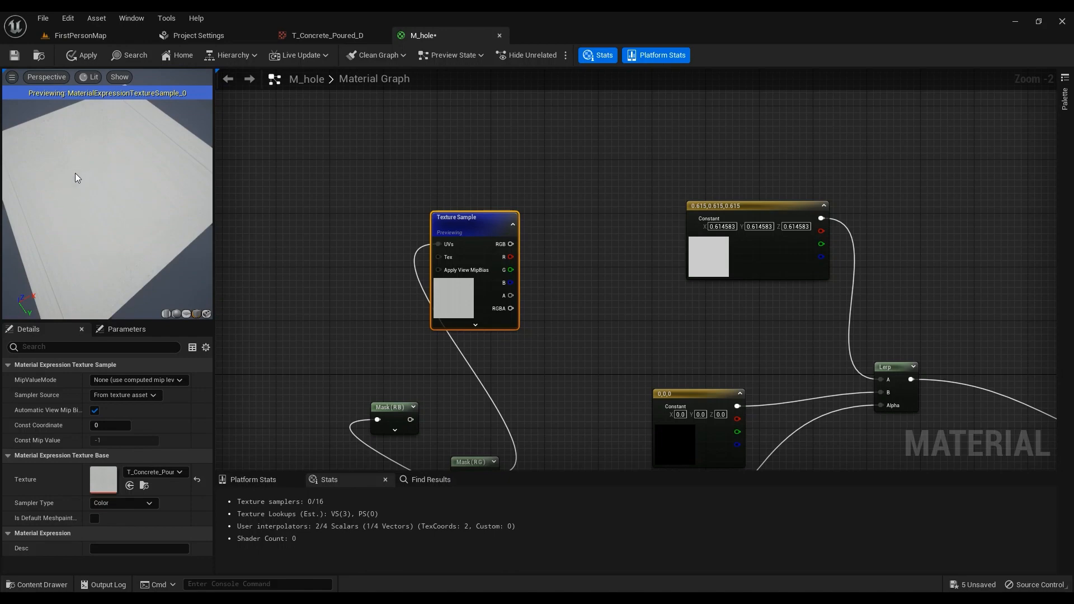
Move the concrete Texture Sample upward, duplicate it, and place the copy below the original
drag(478, 245, 436, 149)
right_drag(372, 302, 394, 278)
key(ctrl+d)
drag(433, 276, 528, 269)
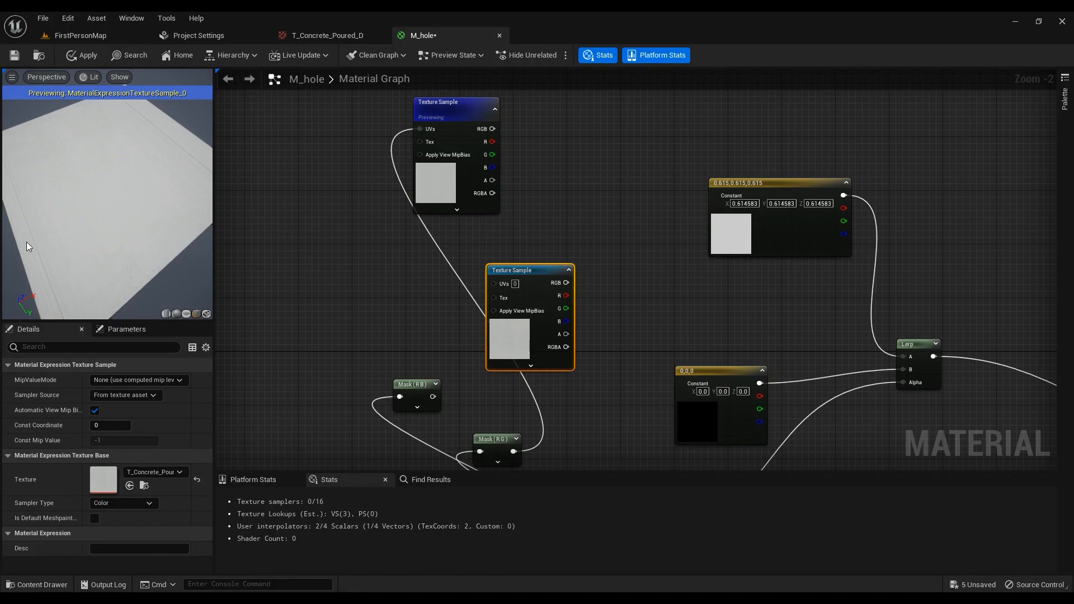
Connect Mask (R B) to the duplicate Texture Sample's UVs and line up both nodes below the original sample
right_drag(447, 384, 415, 307)
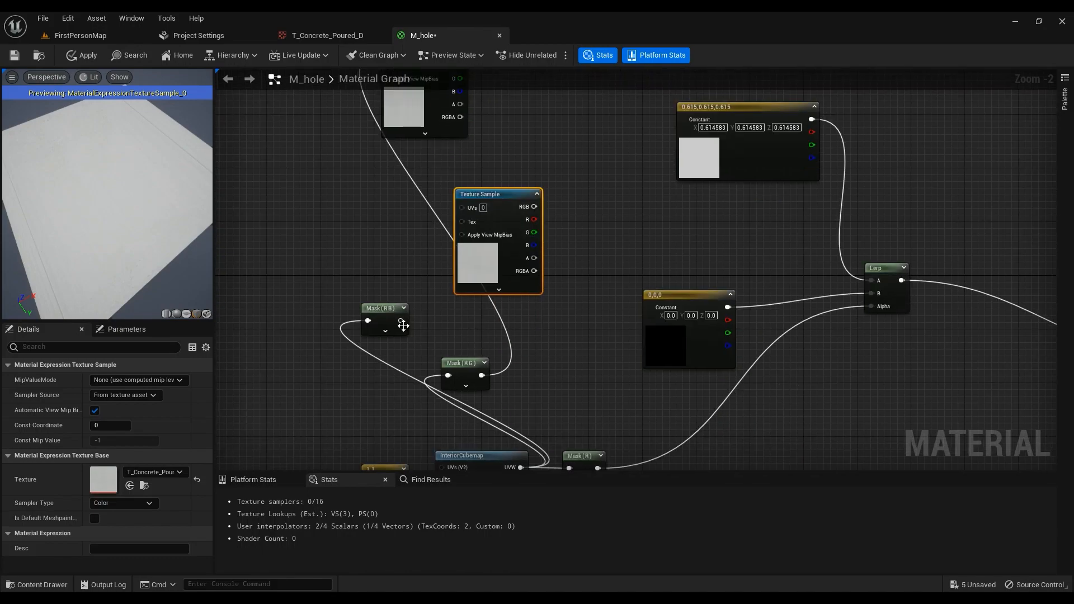
drag(401, 321, 463, 208)
right_drag(463, 208, 497, 286)
drag(410, 384, 289, 289)
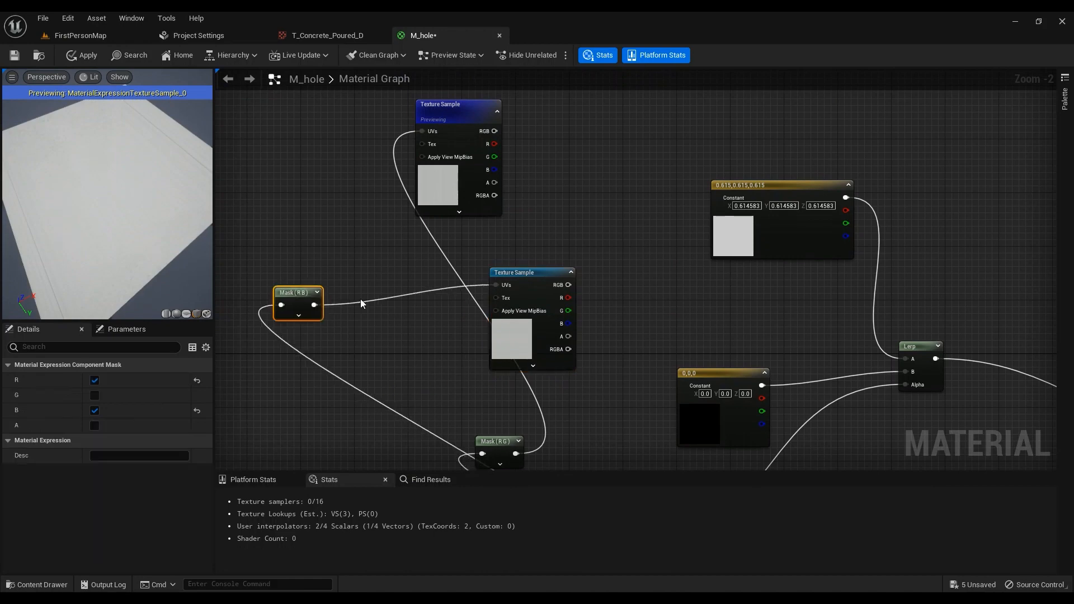
drag(503, 299, 421, 318)
Combine the RGB outputs of both Texture Samples with an Add node and connect its result to the Lerp's A input
drag(494, 131, 534, 182)
text(add)
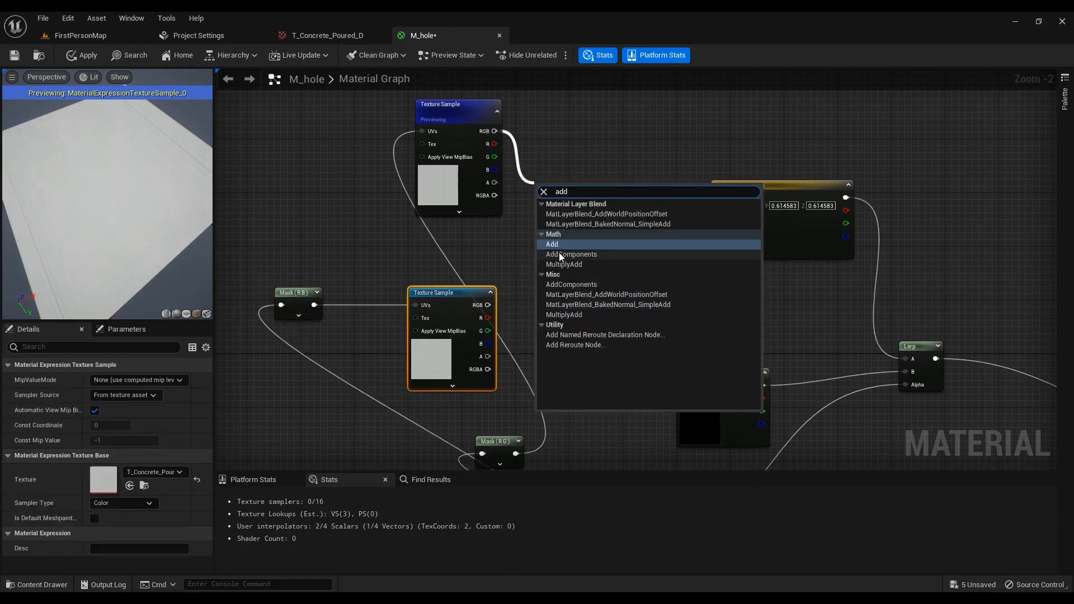
click(559, 247)
drag(488, 305, 905, 359)
Stop previewing the upper Texture Sample and apply the material changes to check the hole in FirstPersonMap
right_click(457, 113)
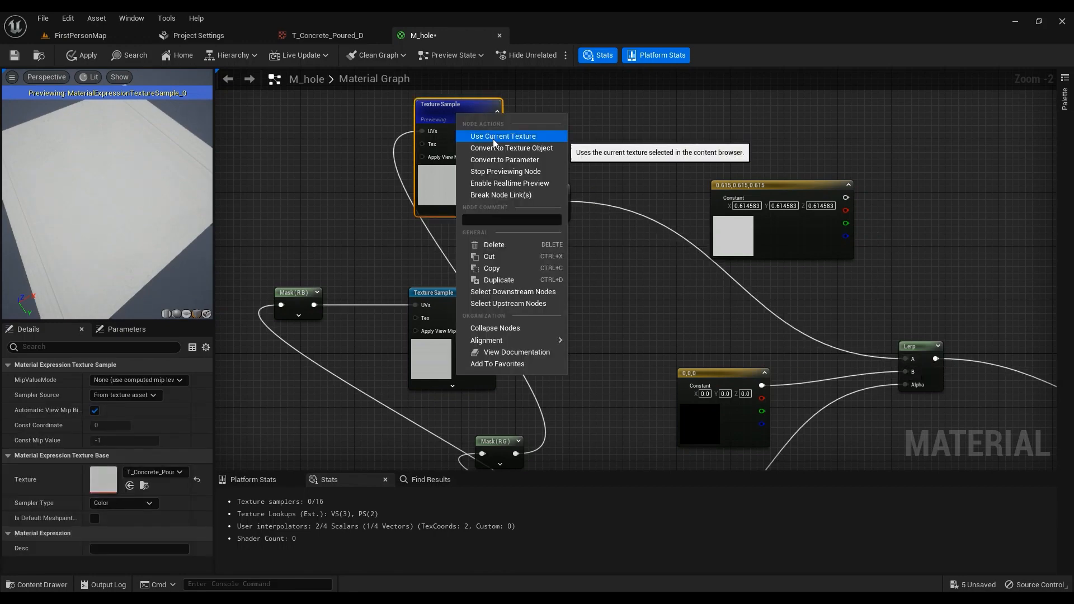
click(505, 172)
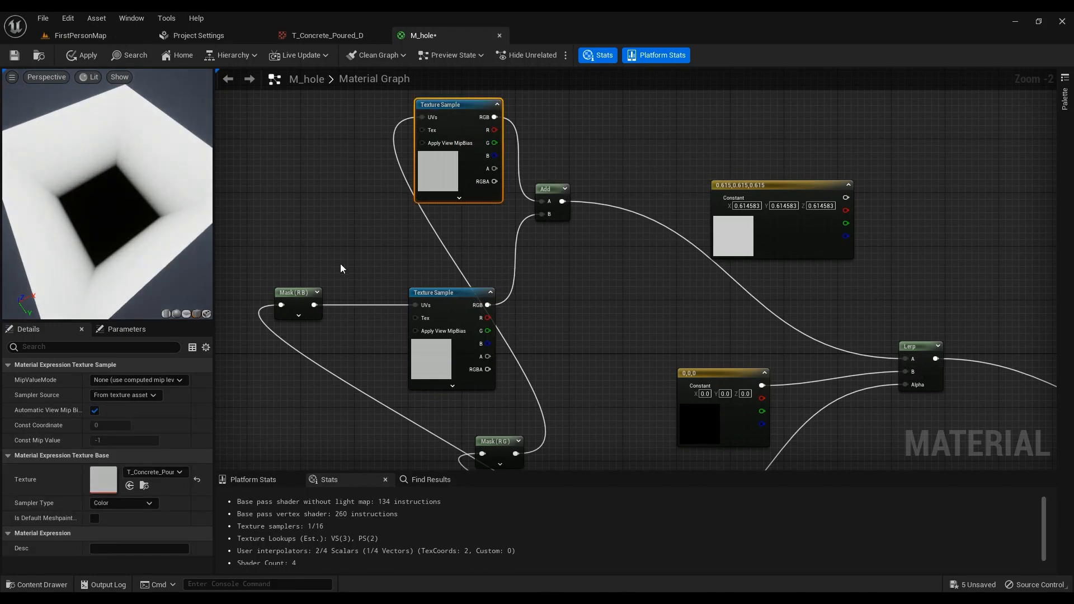
click(87, 55)
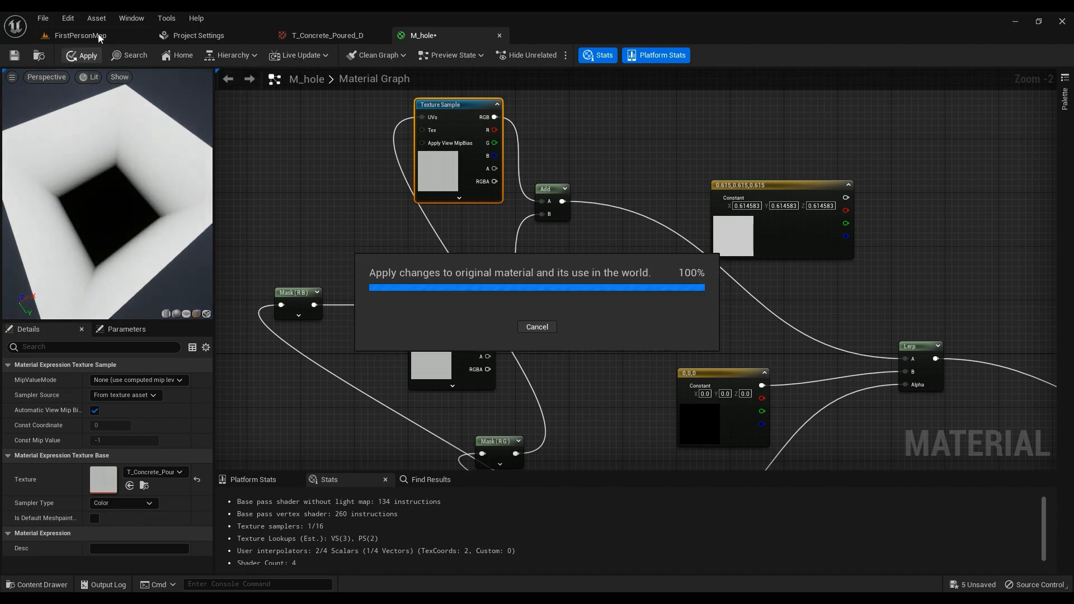
click(98, 35)
right_drag(502, 239, 56, 246)
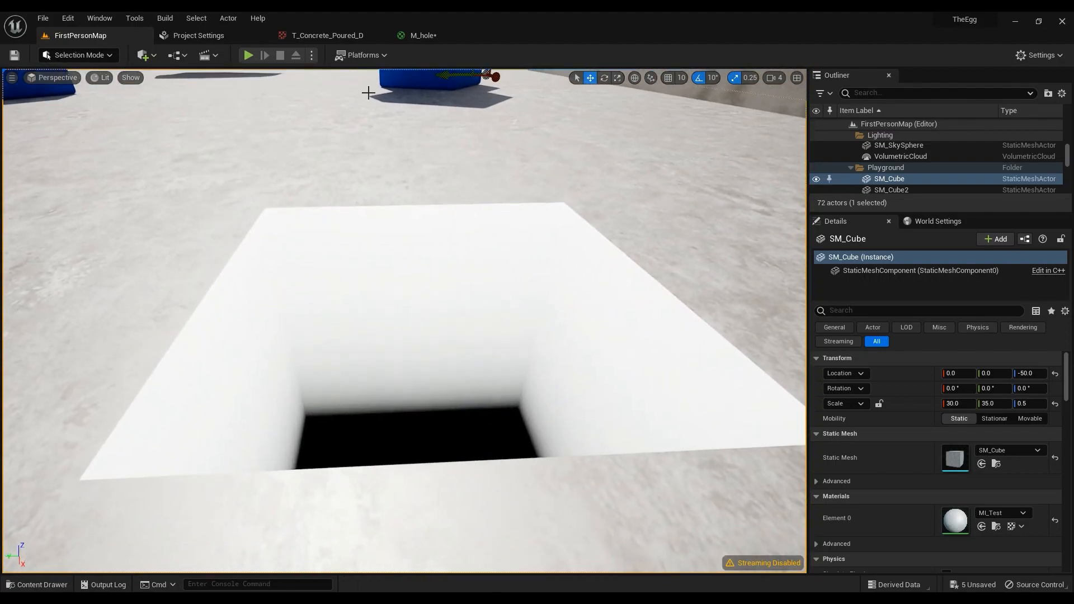
Add a Multiply node in M_hole with the Add output as A and the light grey constant as B
click(327, 35)
click(423, 36)
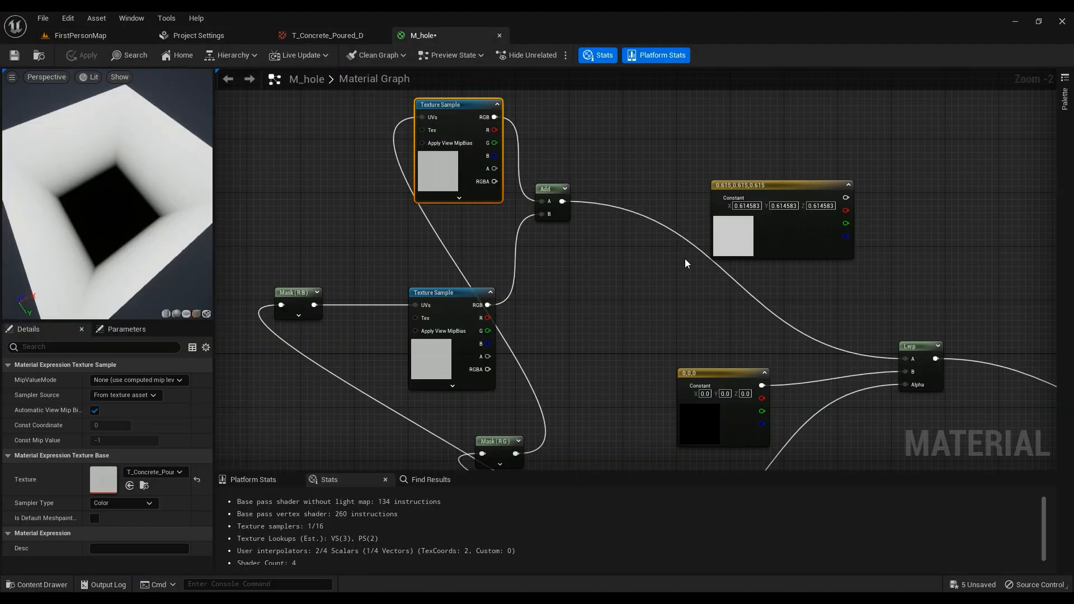
right_drag(647, 243, 602, 258)
click(559, 245)
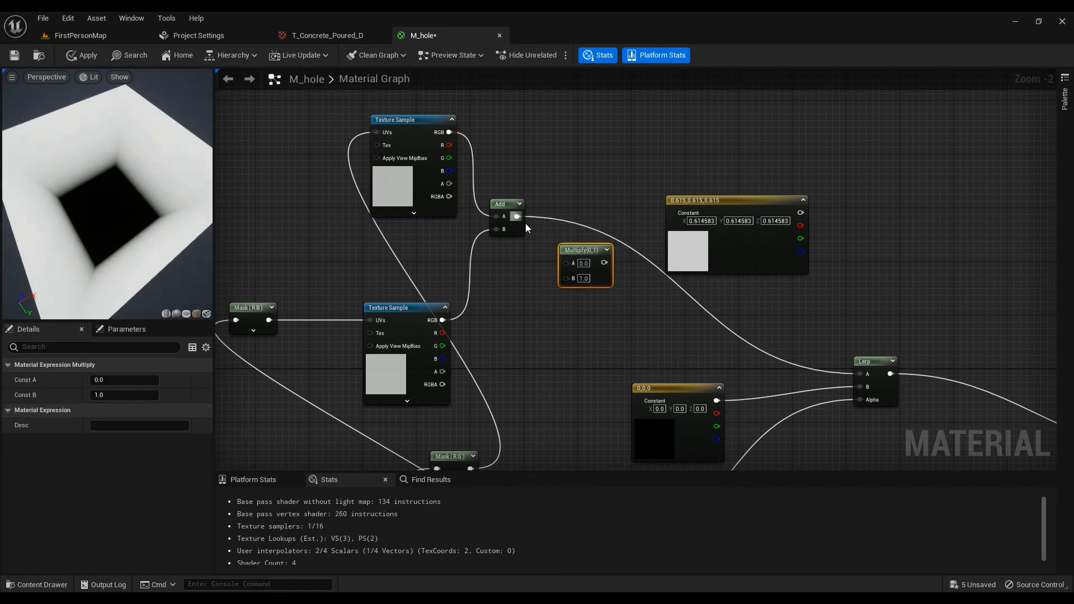
drag(517, 217, 566, 263)
drag(703, 243, 521, 362)
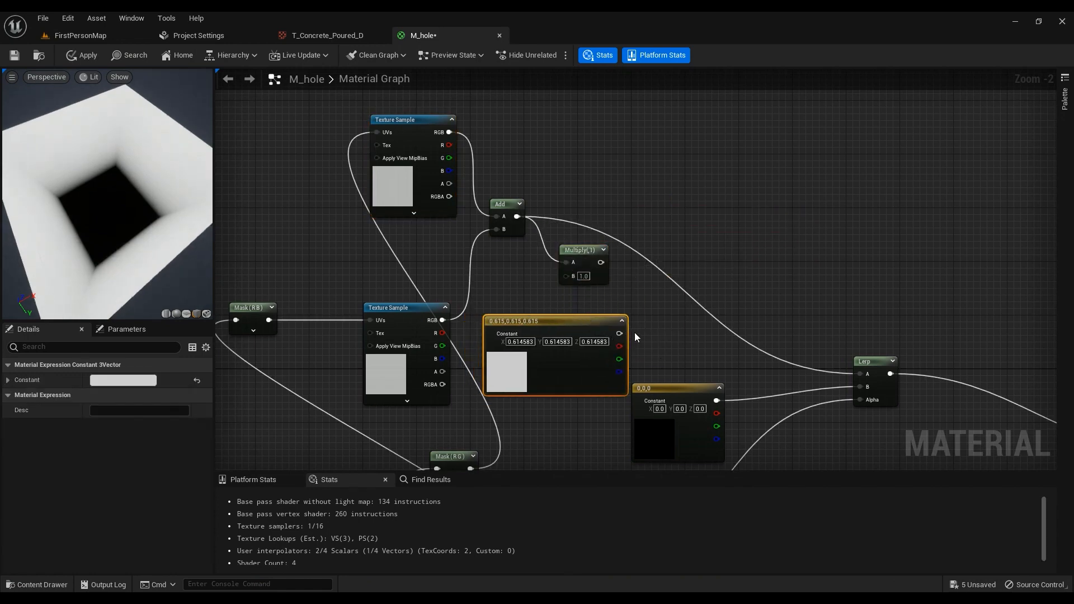
drag(619, 334, 566, 275)
Tint the multiplied constant pink (0.614583, 0.272081, 0.272081) and connect the Multiply output to the Lerp's A input
click(151, 380)
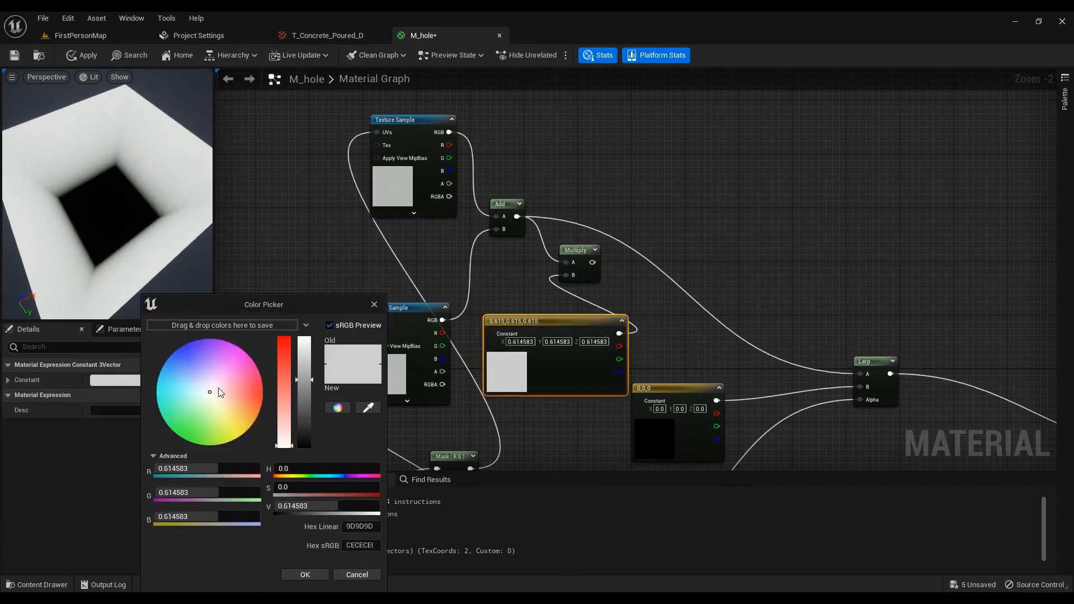
click(284, 385)
click(305, 575)
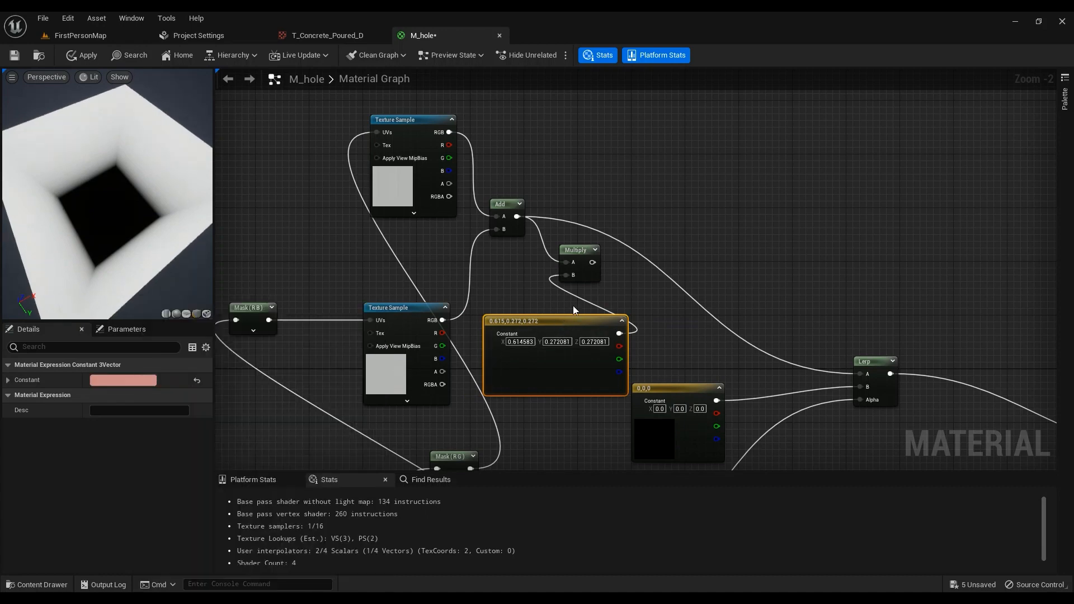
drag(593, 263, 861, 374)
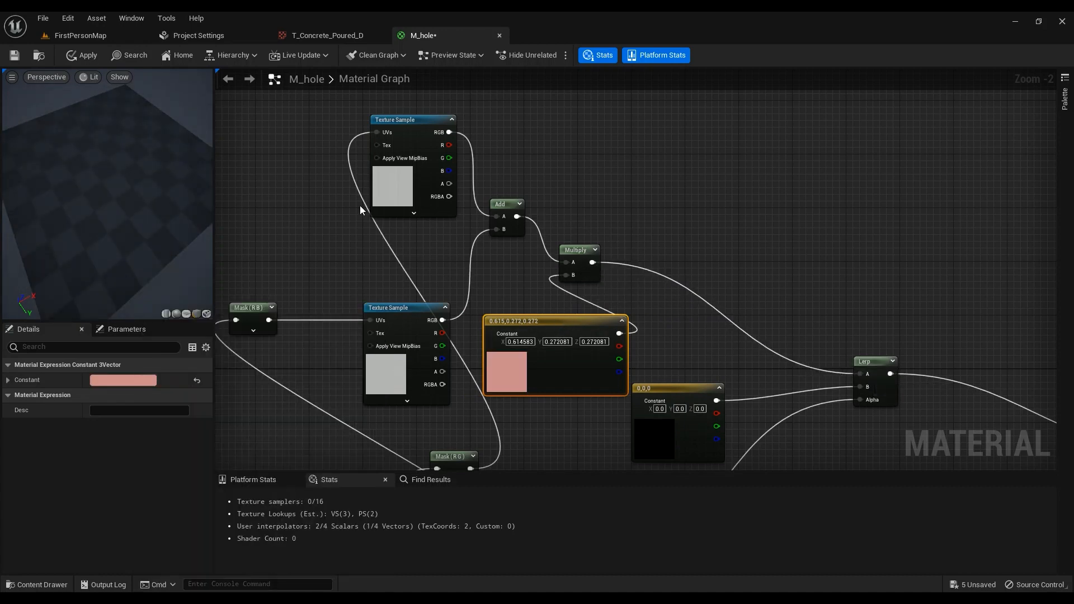
Apply the M_hole changes and view the tinted hole in FirstPersonMap from several angles
click(96, 54)
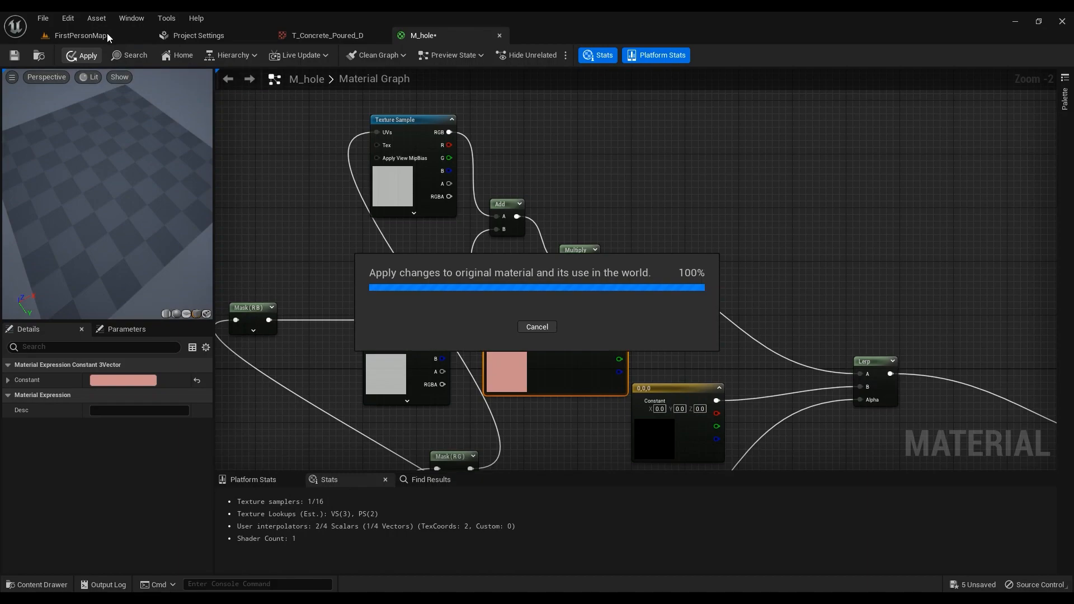
click(108, 38)
right_drag(501, 275, 215, 341)
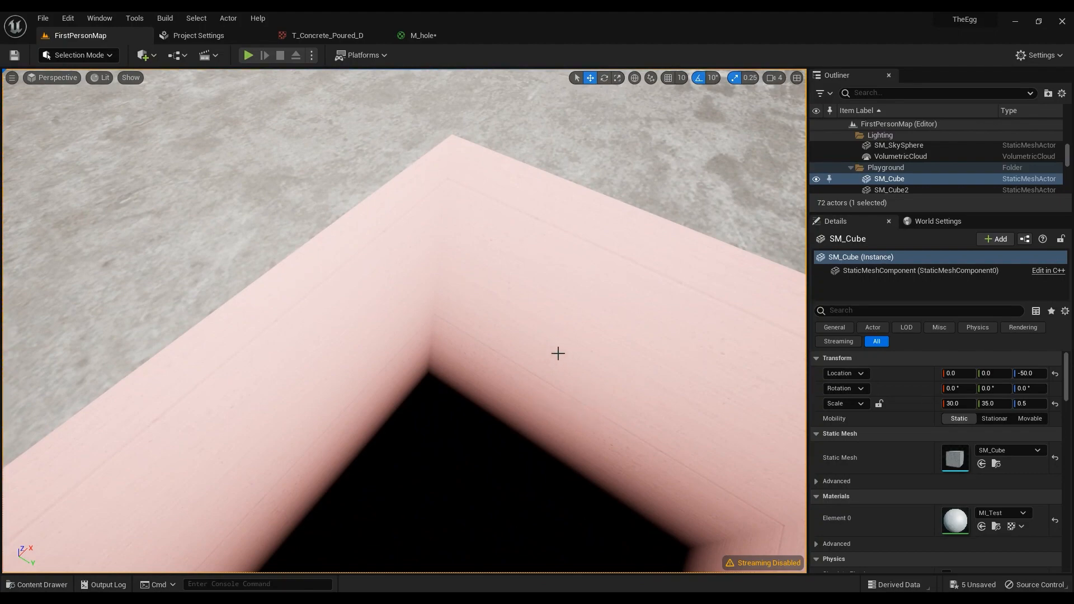
right_drag(557, 353, 218, 349)
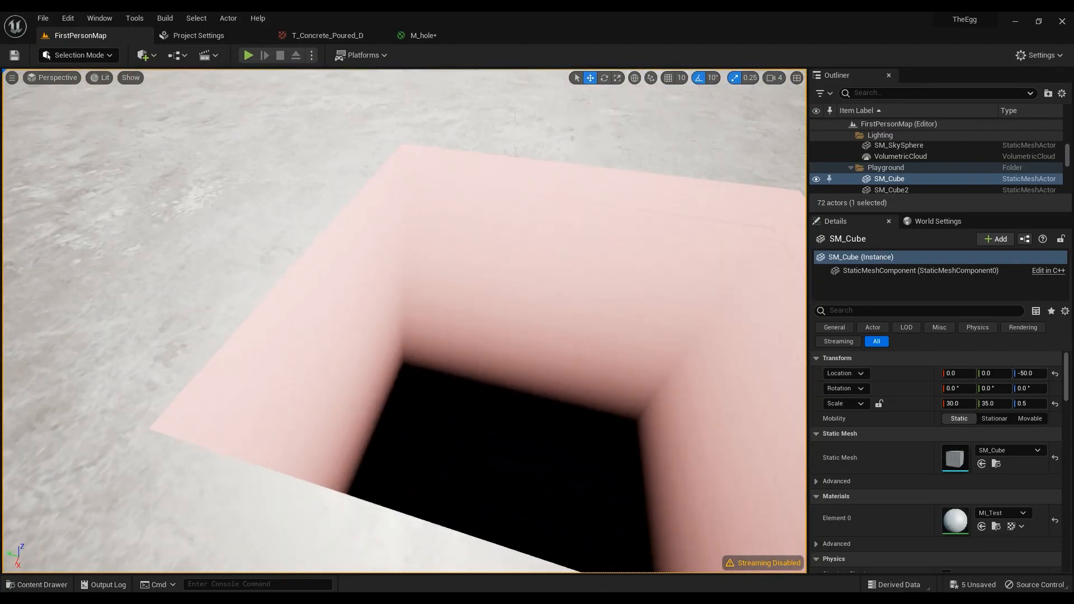
Return to M_hole and rearrange the pink-tint Multiply closer to the Lerp, with the pink constant just below the Add–Multiply wire
right_drag(408, 435, 310, 430)
click(453, 37)
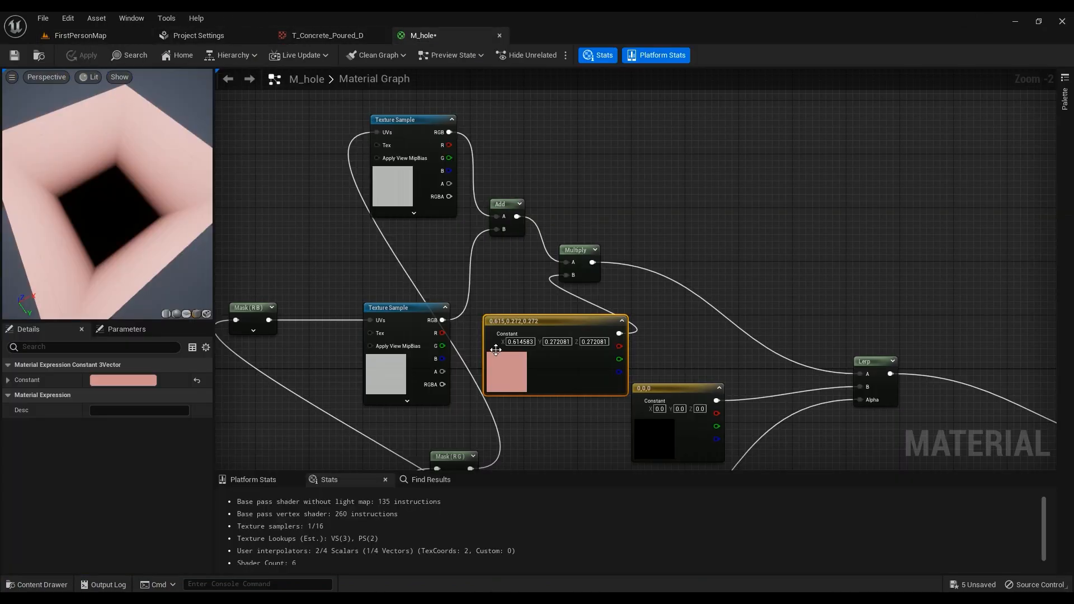
right_drag(490, 307, 490, 240)
drag(593, 183, 749, 149)
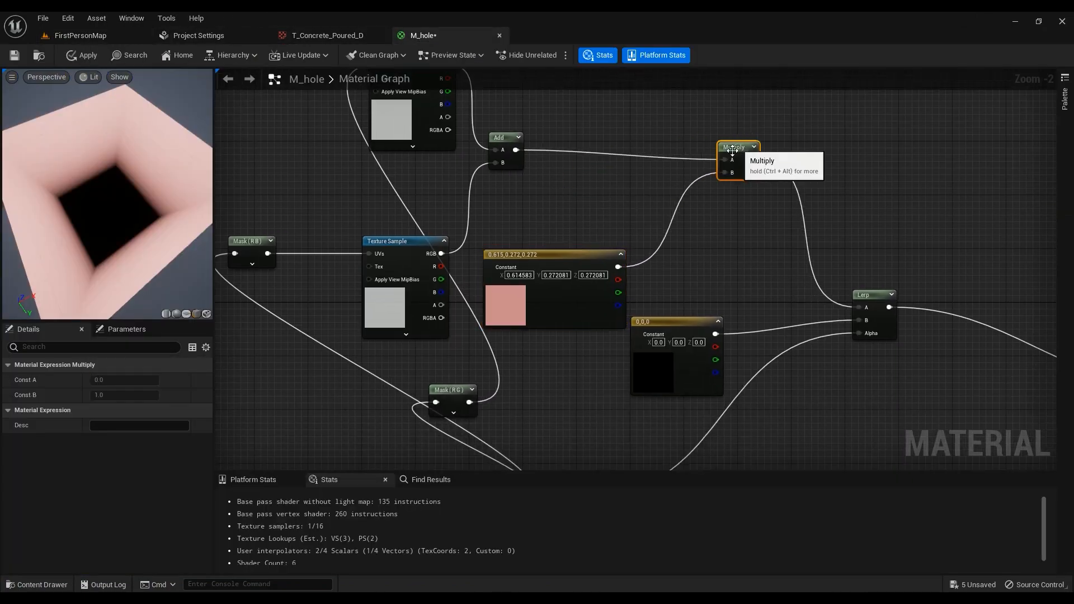
drag(588, 256, 621, 205)
Spread out the InteriorCubemap, its 1,1 constant and Mask (R), lower the black constant, and place Mask (R G) above Mask (R)
right_drag(475, 363, 538, 244)
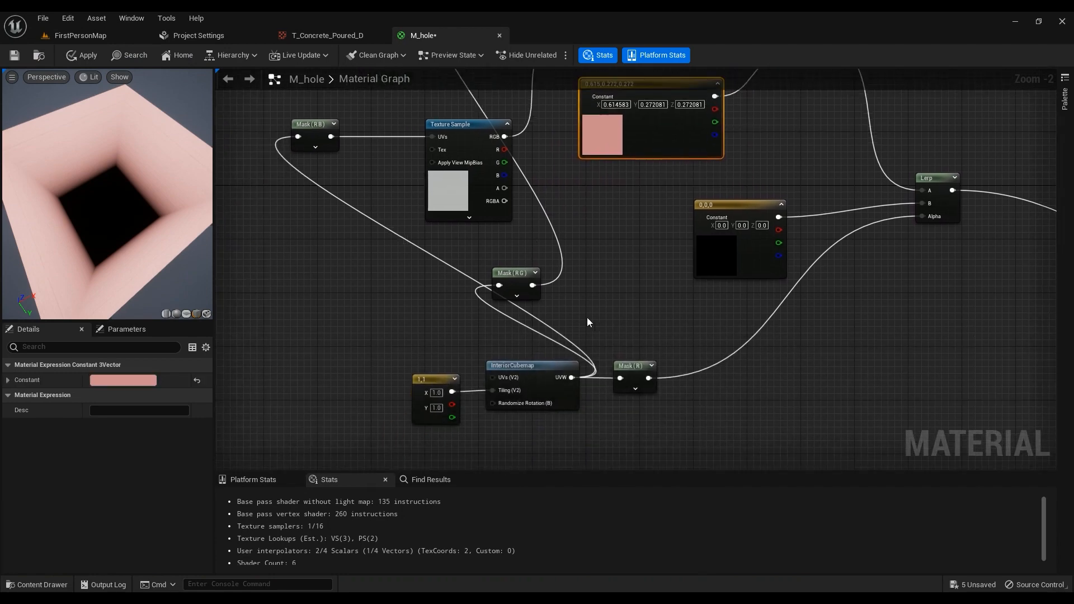
drag(588, 320, 412, 429)
drag(557, 363, 262, 342)
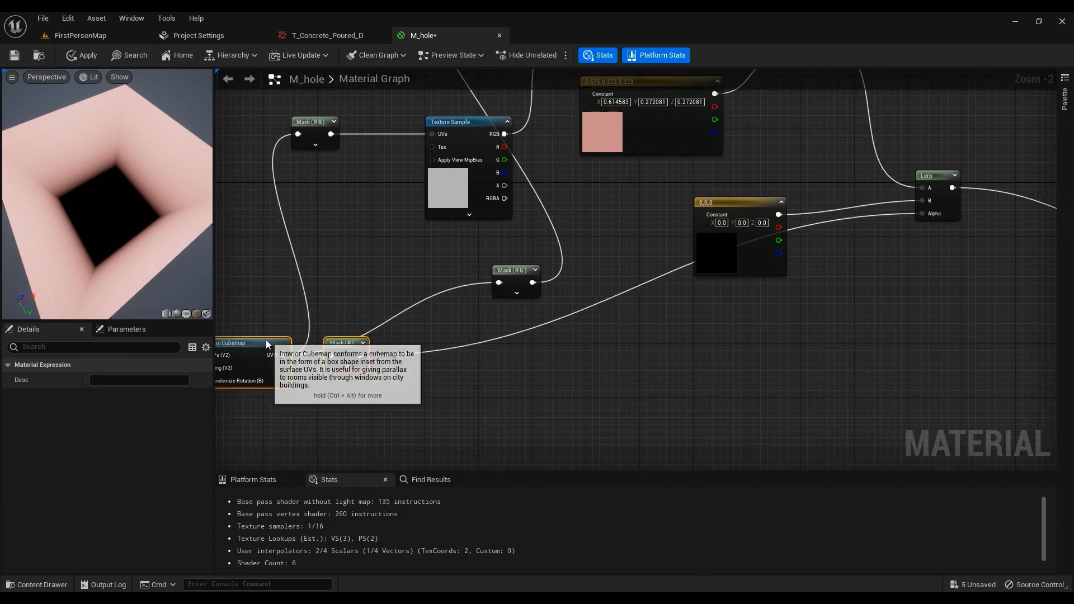
right_drag(770, 239, 871, 308)
drag(833, 273, 840, 347)
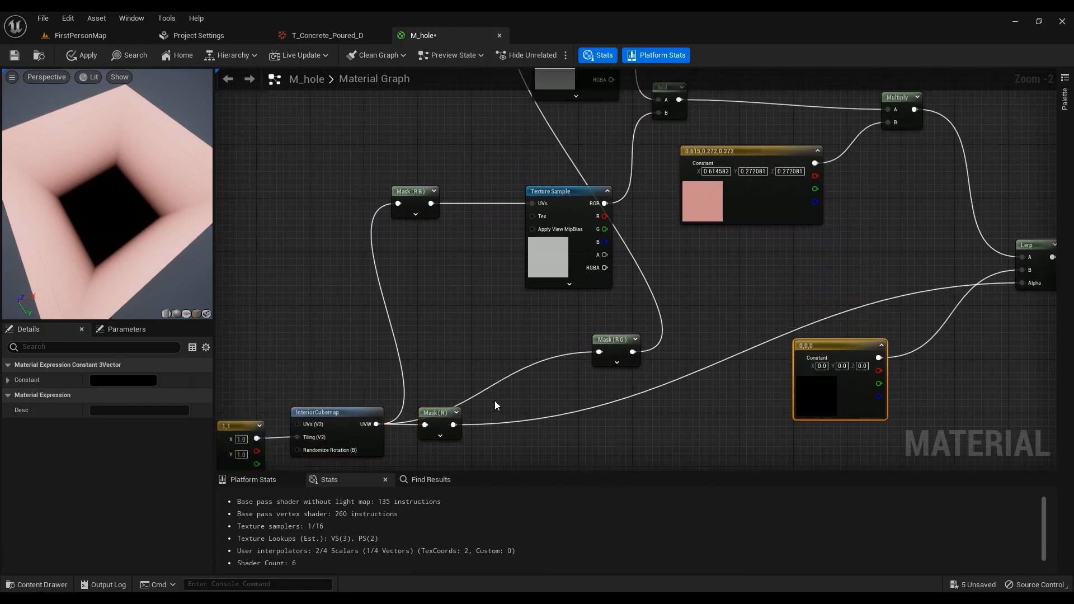
drag(615, 340, 427, 312)
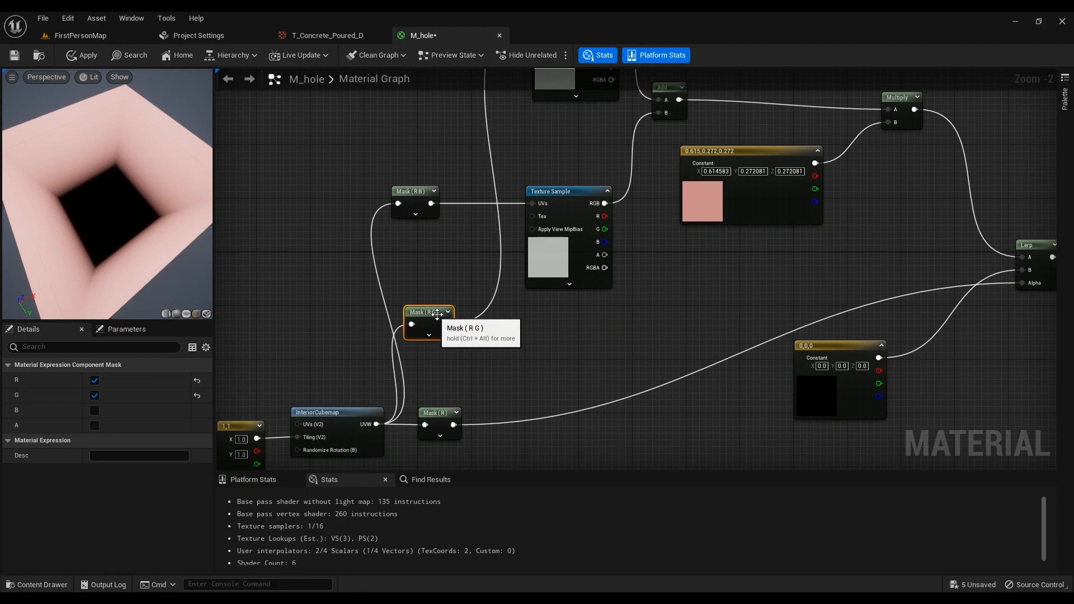
Make room beside Mask (R) and add a Multiply node with the Mask (R) output as its A input
right_drag(606, 388, 768, 360)
drag(149, 242, 50, 217)
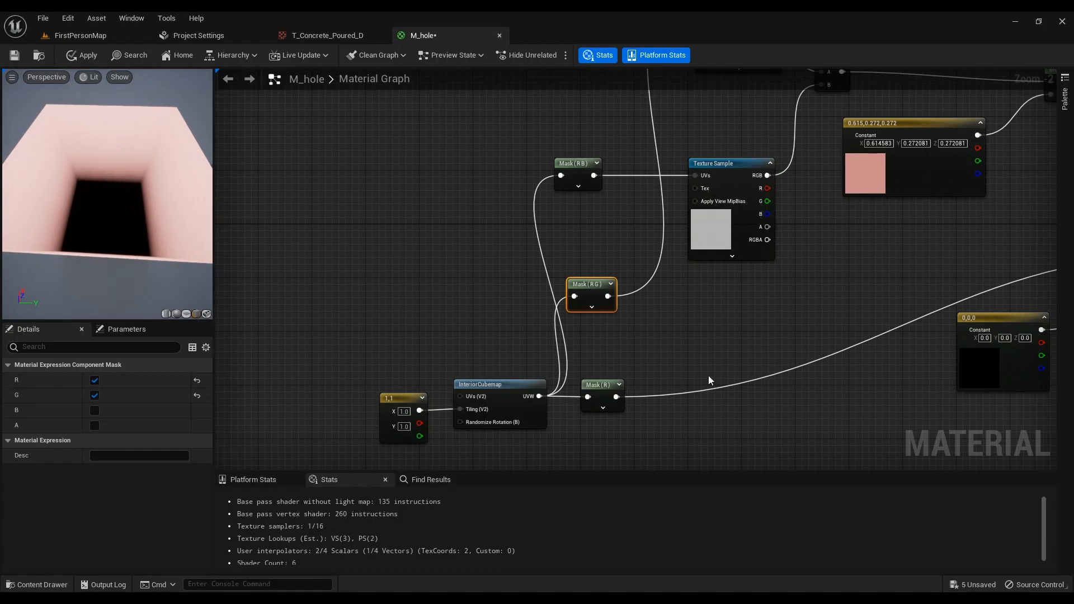
right_drag(708, 375, 653, 315)
drag(857, 251, 836, 285)
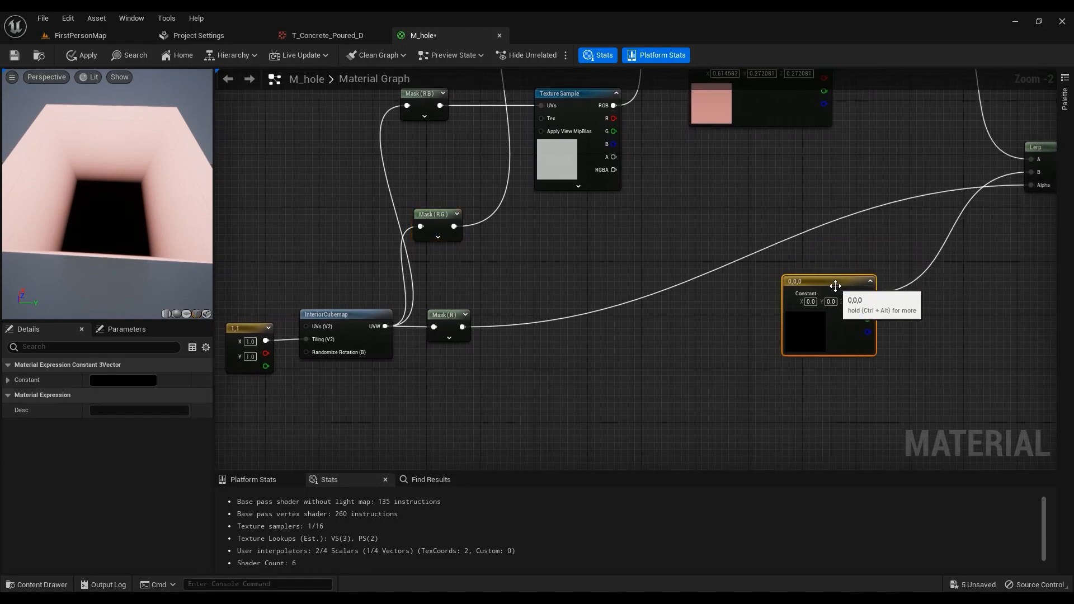
drag(442, 314, 455, 315)
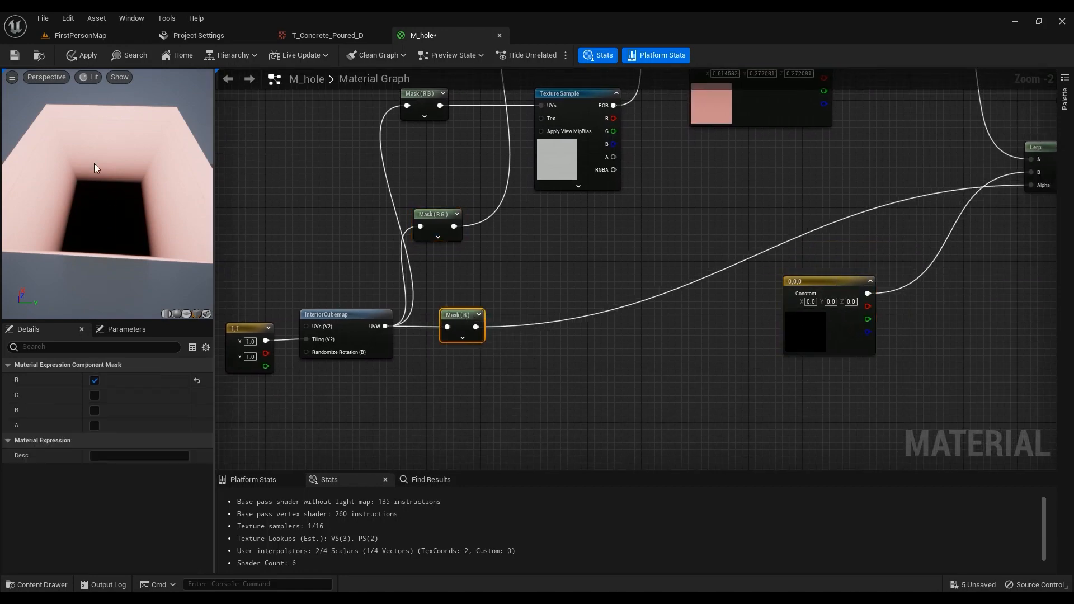
click(569, 340)
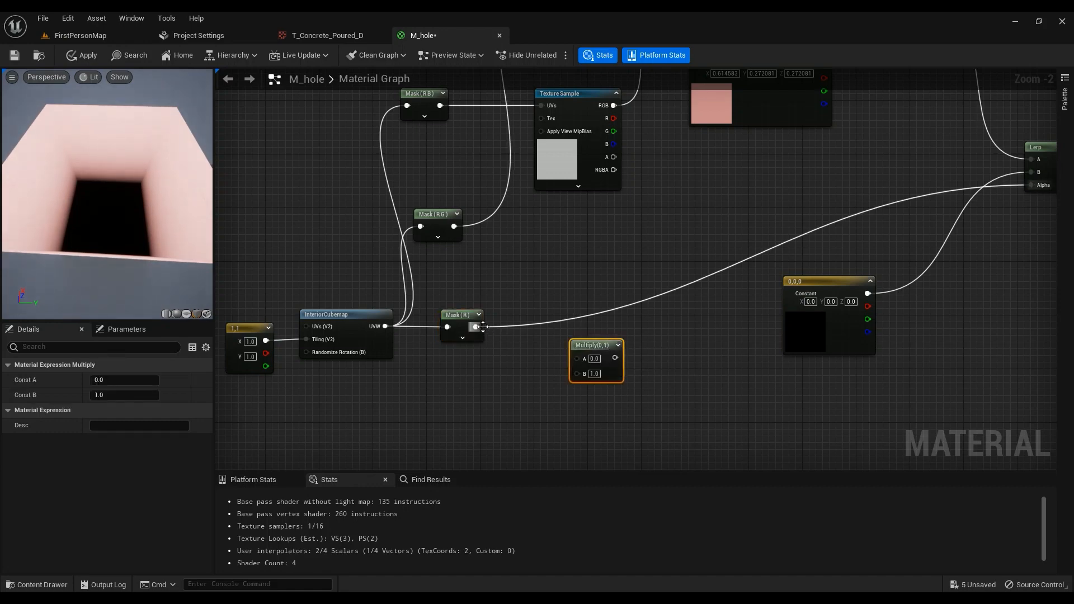
drag(482, 327, 577, 359)
Preview the Mask (R) node and the new Multiply node to compare the depth mask
right_click(461, 319)
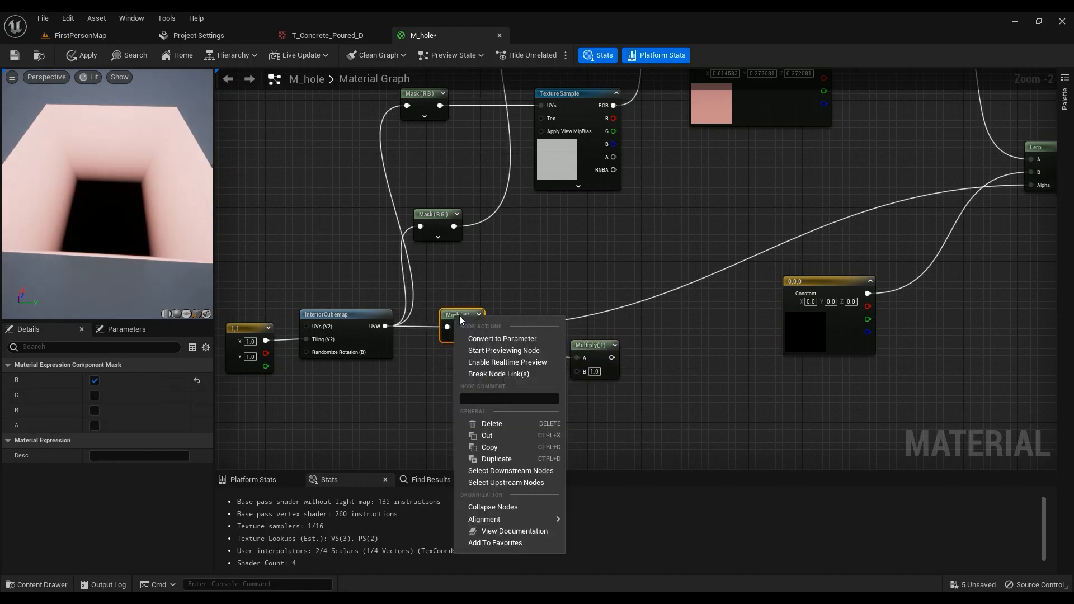
click(503, 350)
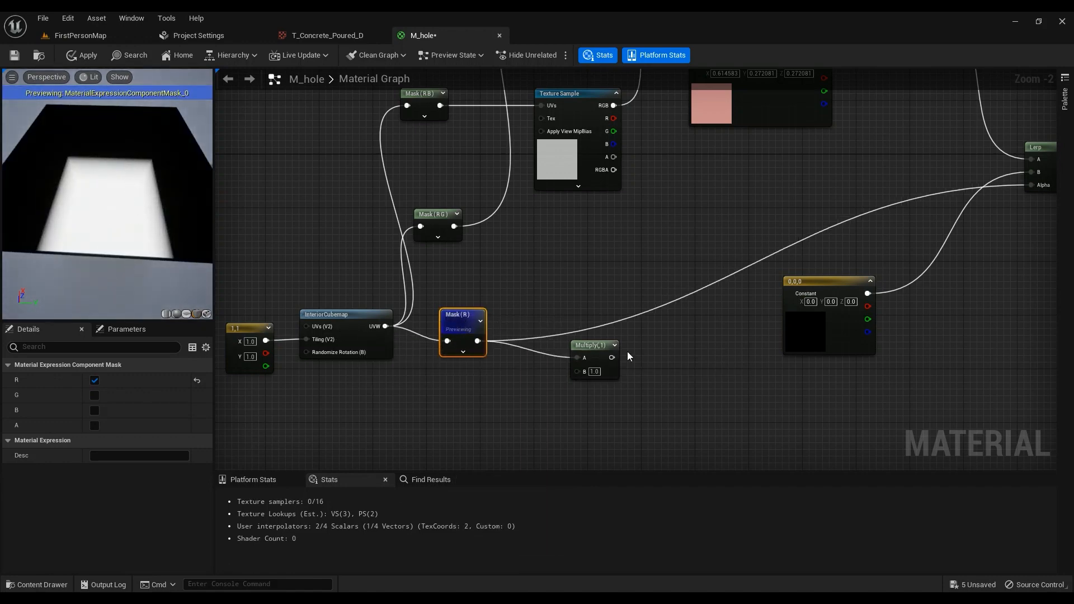
right_click(586, 349)
click(635, 368)
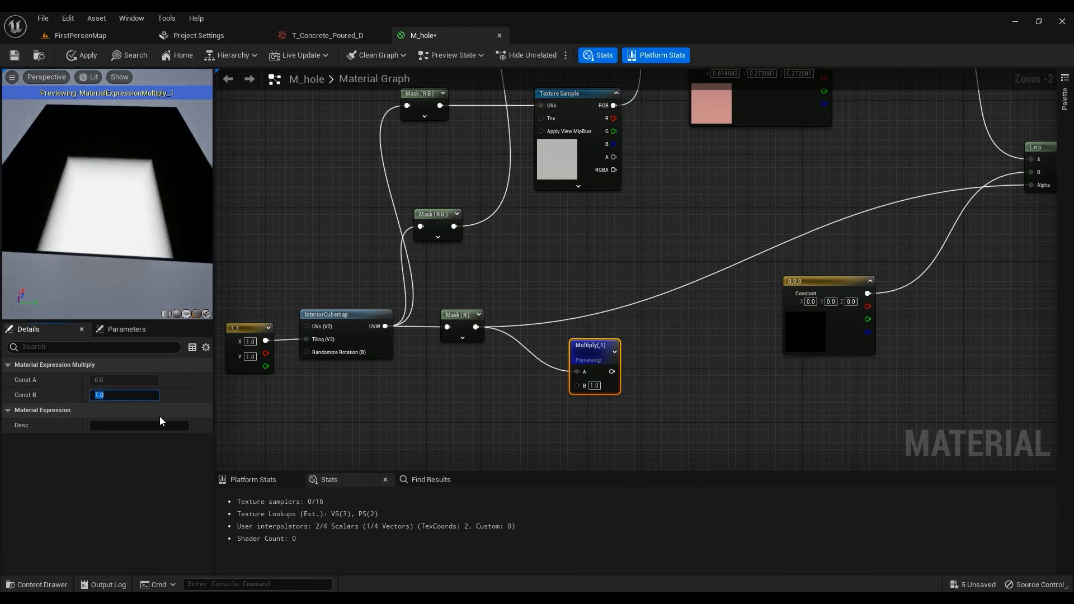
Try the mask Multiply's Const B at 20 and at 100 and inspect the mask in the preview
text(20)
key(Return)
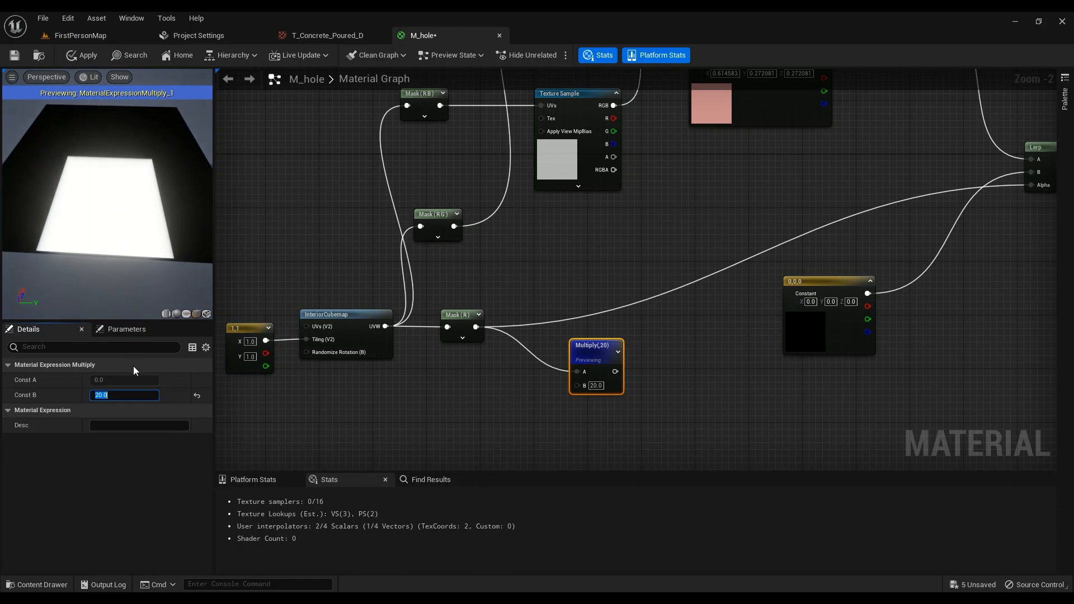
text(100)
key(Return)
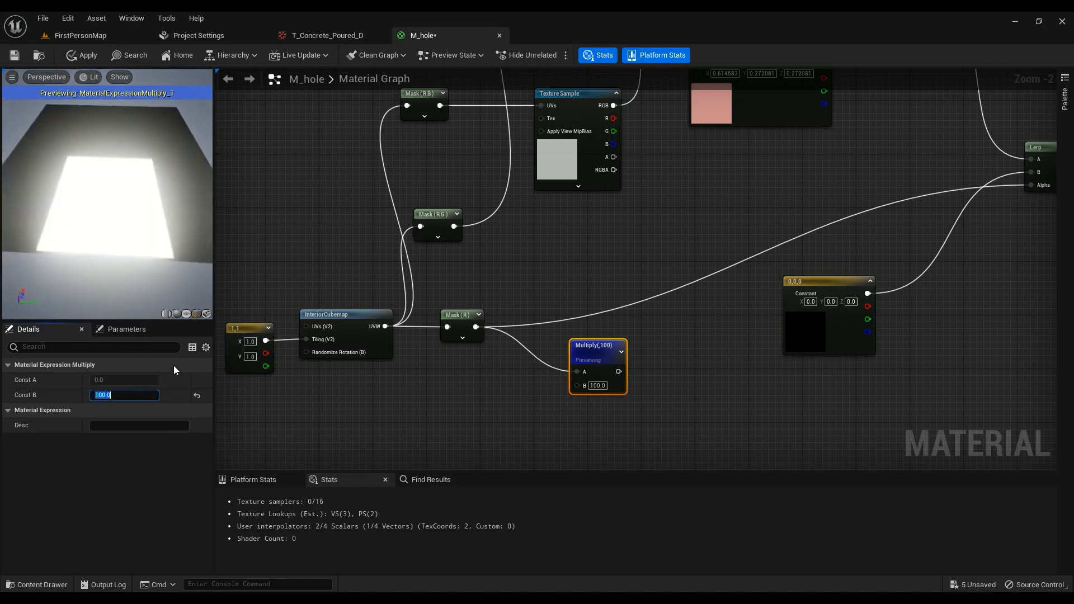
mouse_move(156, 255)
mouse_down()
mouse_move(123, 230)
mouse_move(155, 259)
mouse_up()
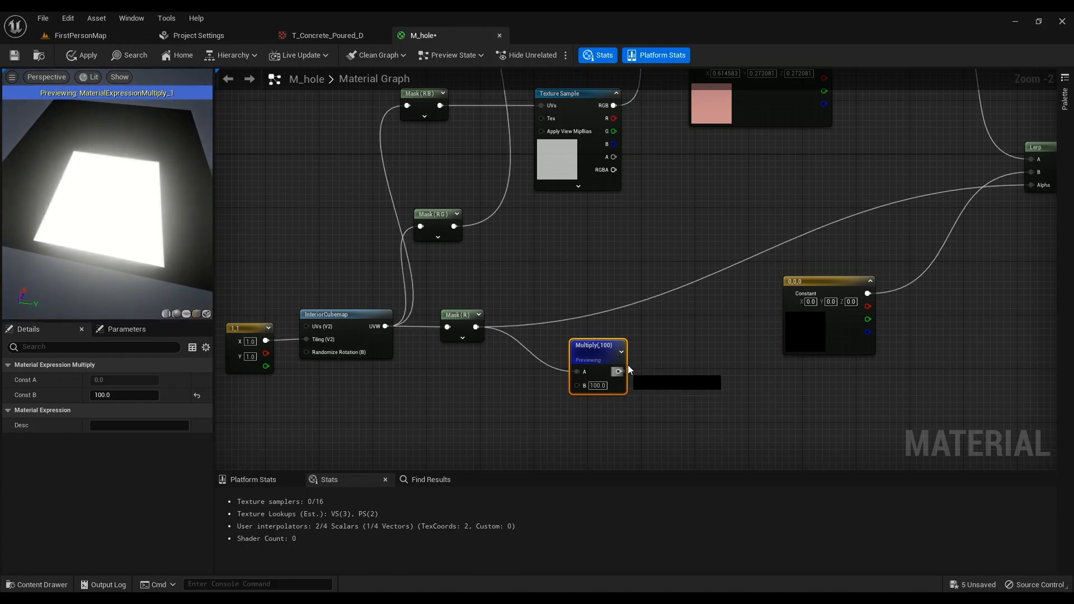
Add a Clamp node fed by the mask Multiply, preview it, and position it beside the Multiply
drag(618, 371, 643, 358)
text(clam)
key(Return)
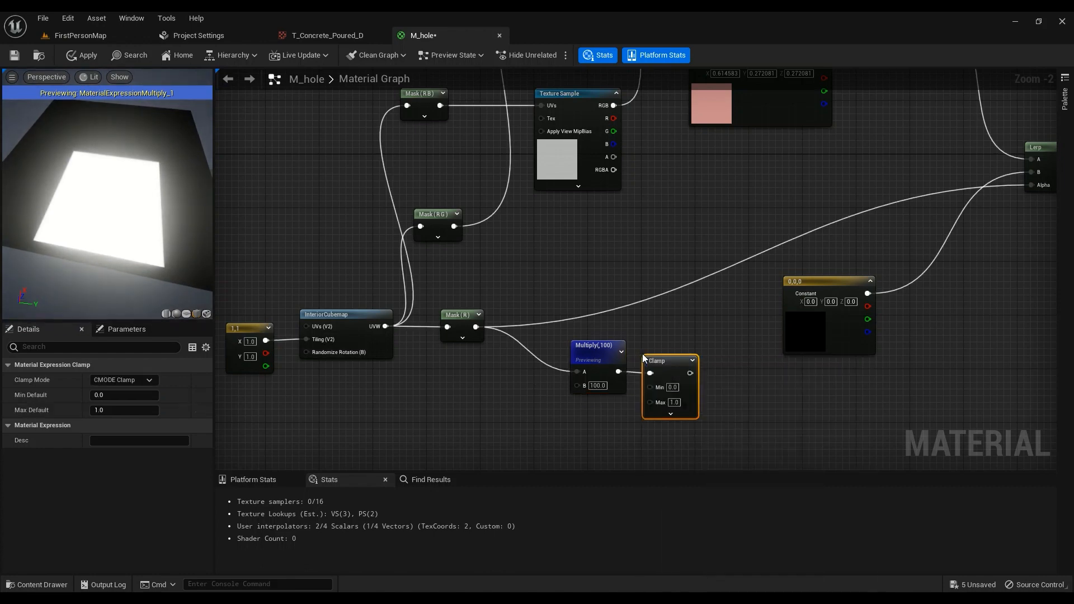
right_click(667, 363)
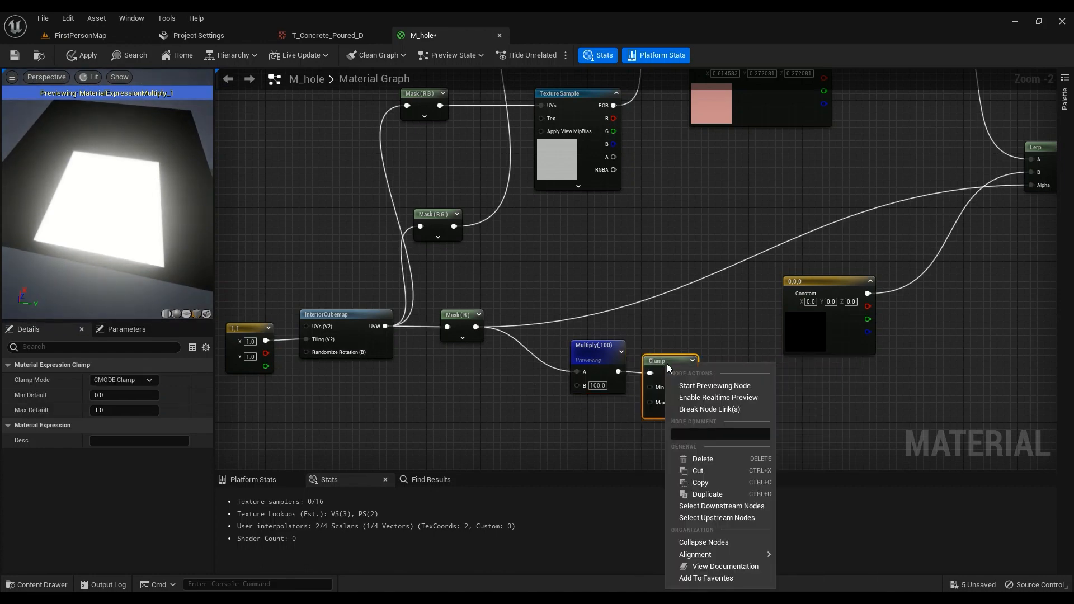
click(703, 385)
drag(673, 368, 681, 333)
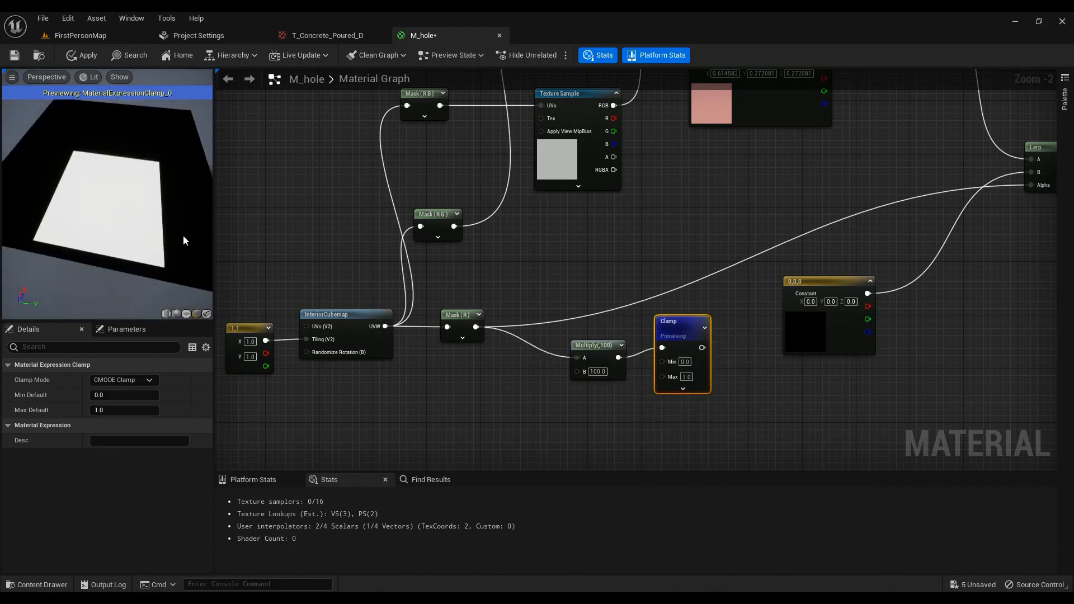
mouse_move(182, 229)
mouse_down()
mouse_move(168, 190)
mouse_move(182, 229)
mouse_up()
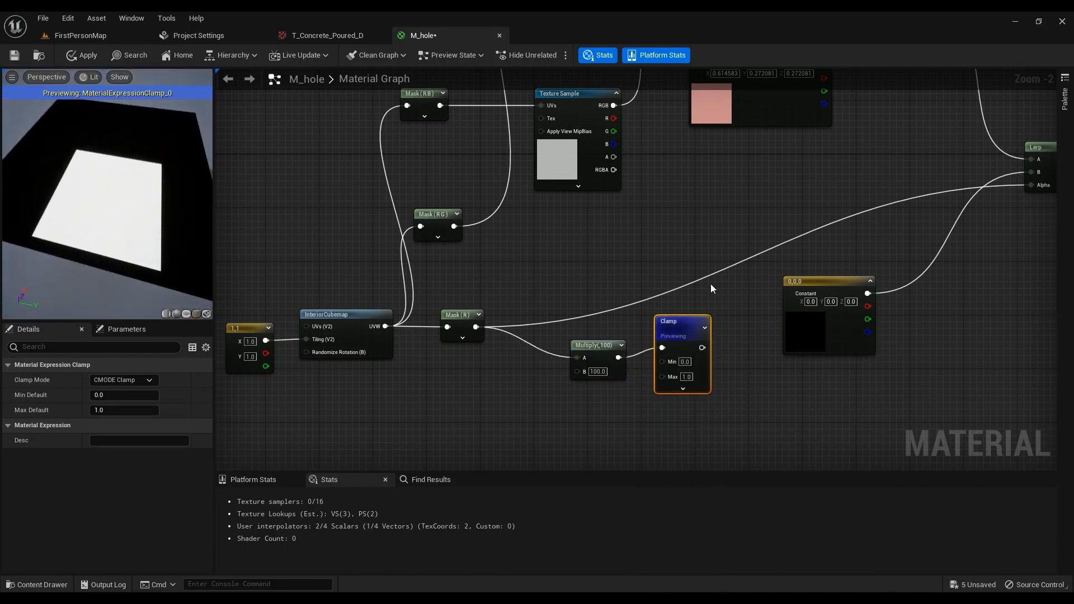
Set the mask Multiply's Const B to 1.0, move the black constant aside, and connect the Clamp output to the Lerp's Alpha
click(603, 355)
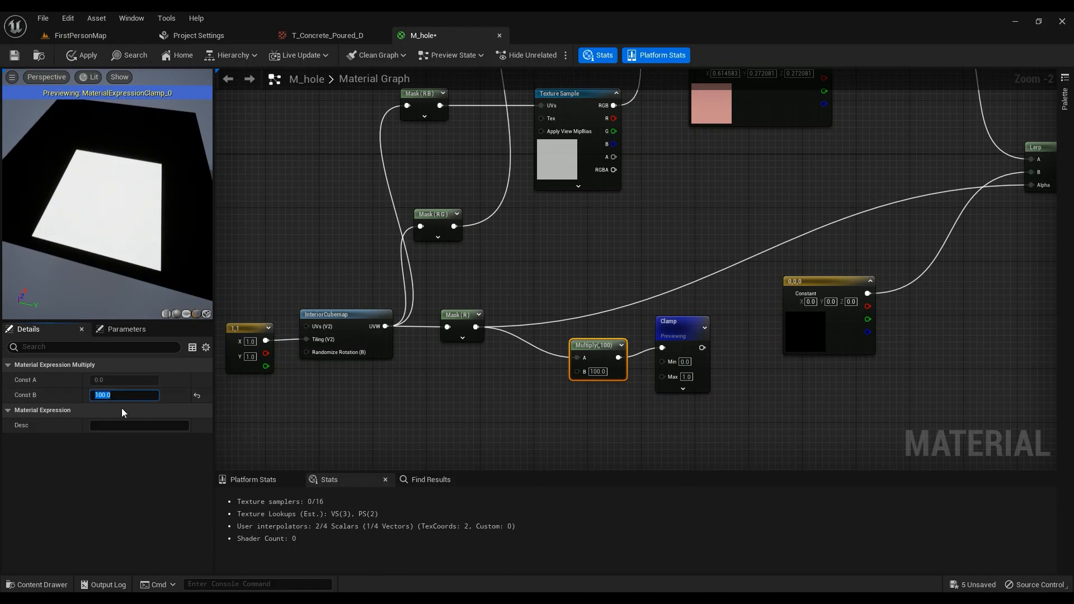
key(Return)
right_drag(604, 414, 432, 420)
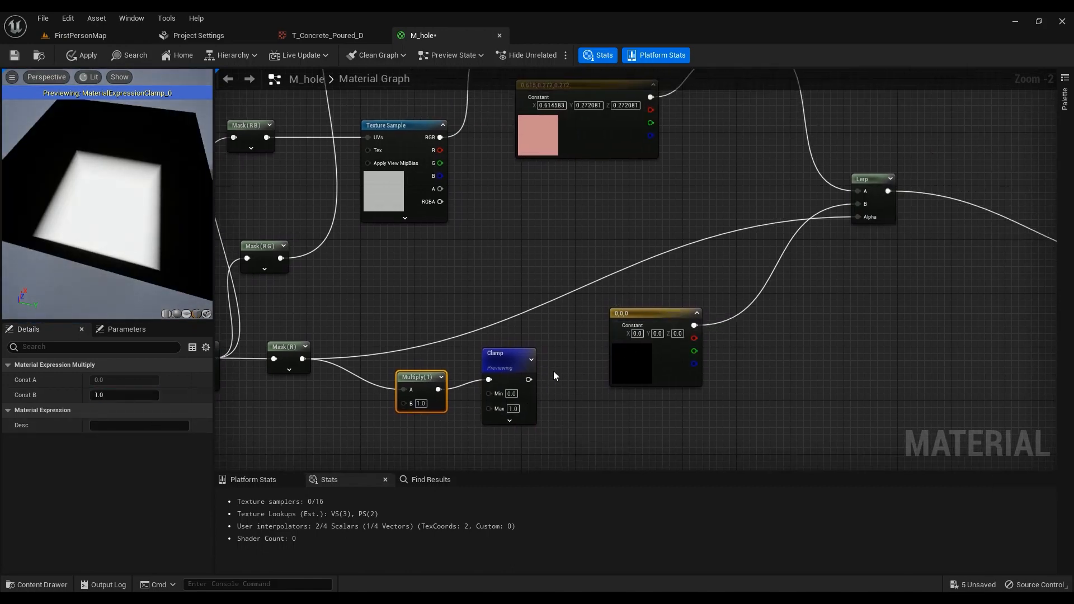
drag(665, 320, 779, 353)
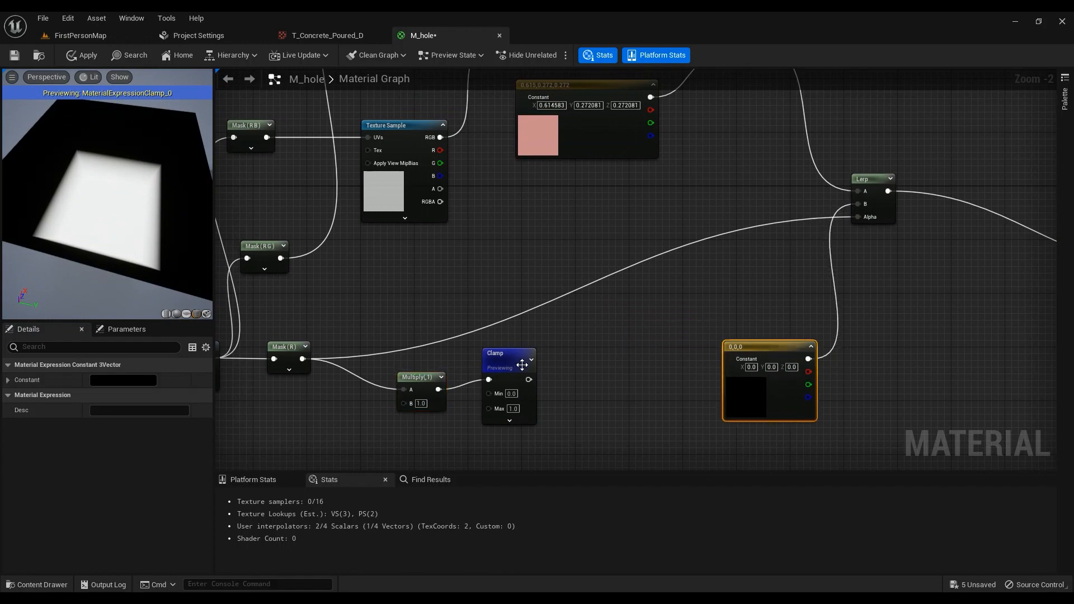
drag(529, 379, 861, 217)
Add a scalar parameter named Sharpness below the Mask (R) and Multiply nodes
right_drag(384, 443, 461, 411)
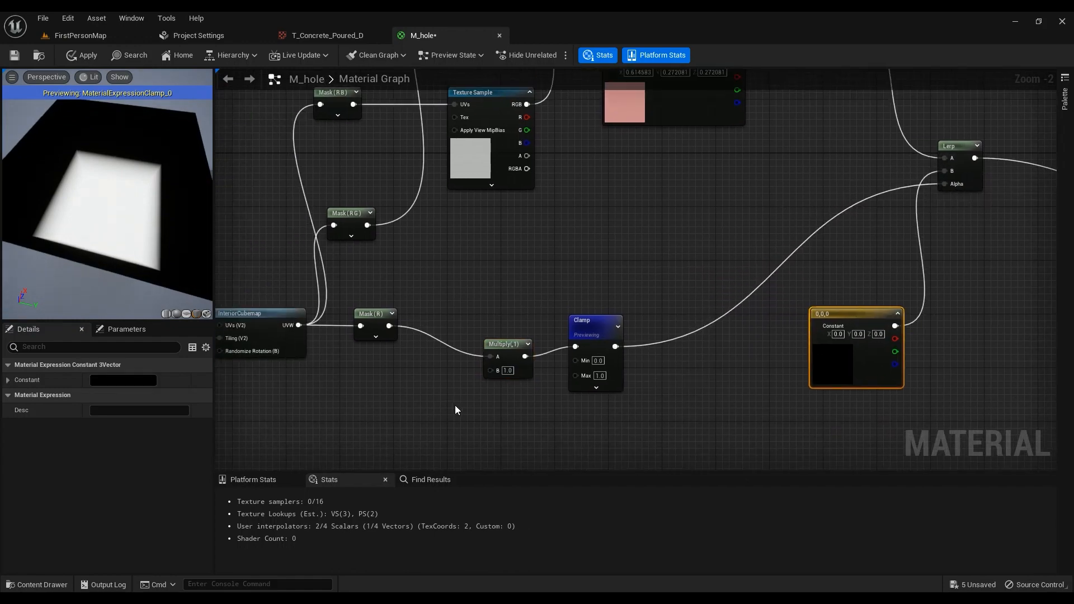
click(384, 402)
text(sssss)
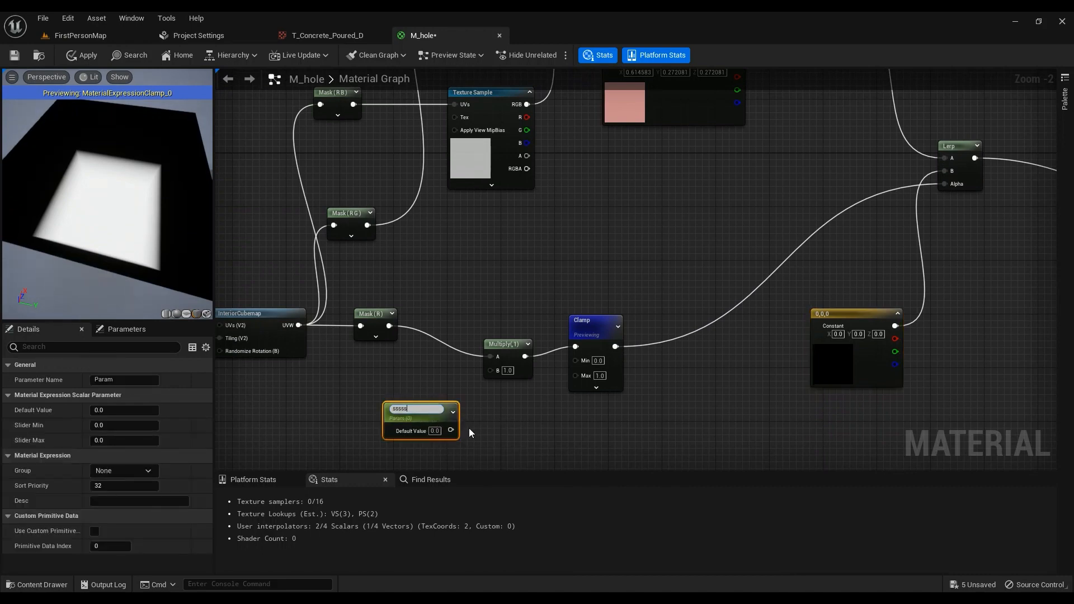
key(BackSpace)
key(BackSpace)
key(BackSpace)
text(Sharpeness)
key(Return)
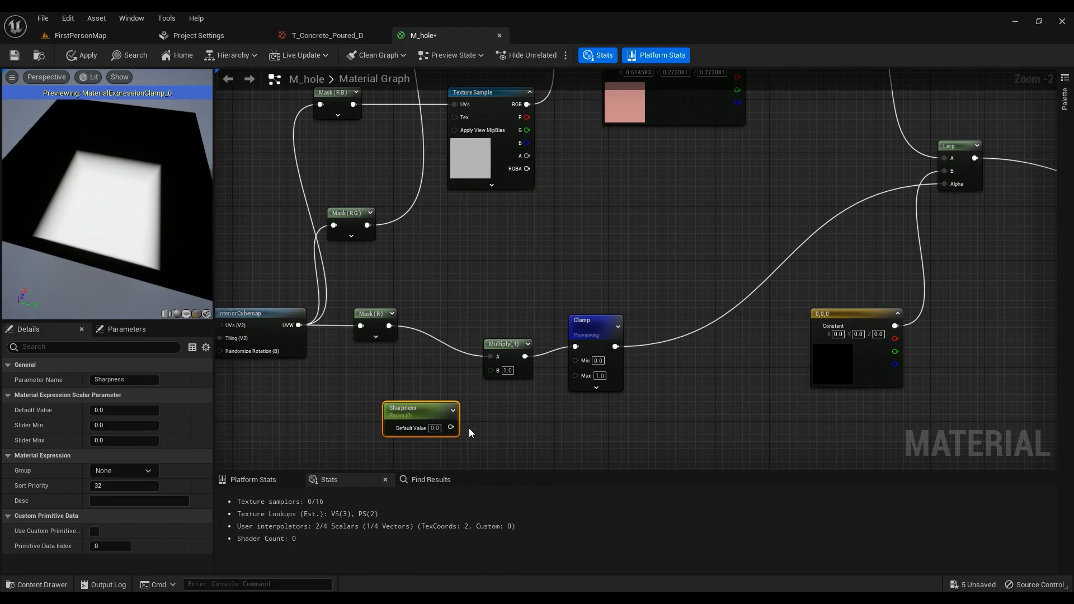
Give Sharpness a default value of 1, connect it to the mask Multiply's B input, and apply the material changes
click(433, 428)
text(1)
key(Return)
drag(451, 427, 492, 370)
click(83, 55)
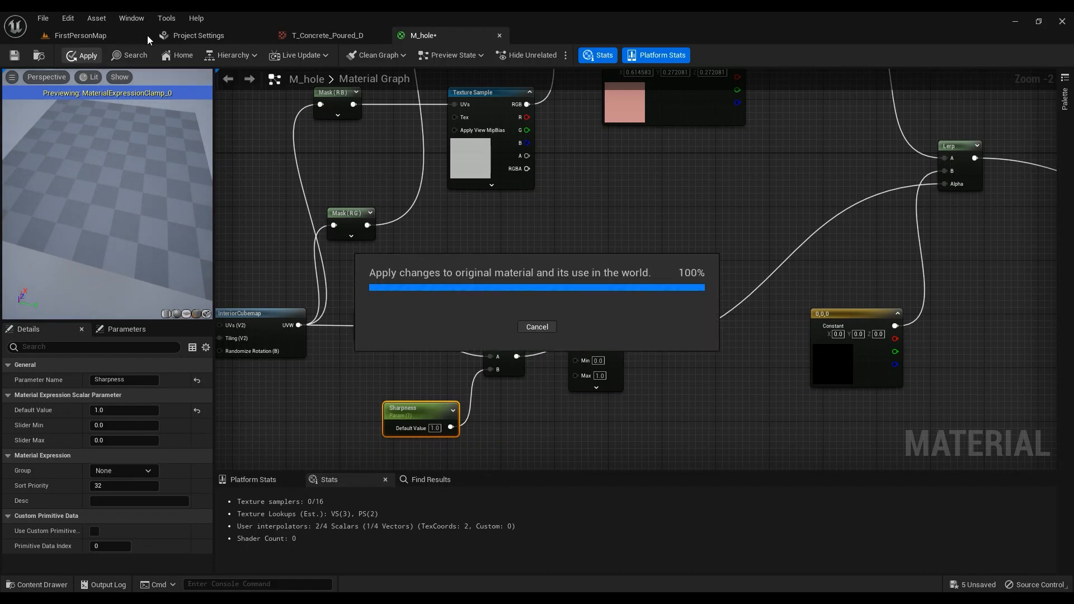
click(127, 56)
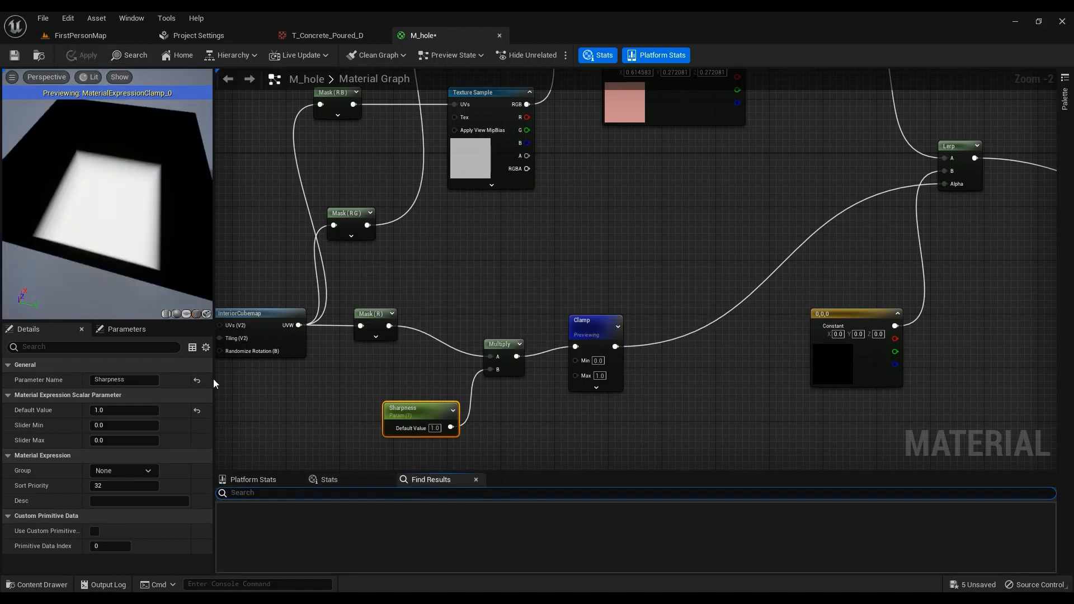
click(26, 585)
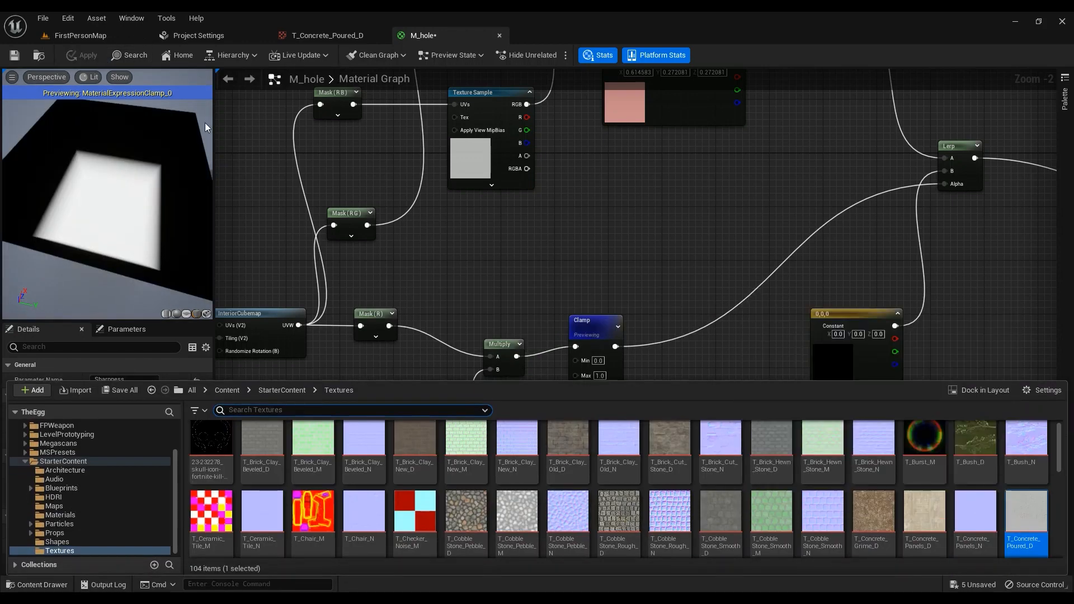
click(129, 55)
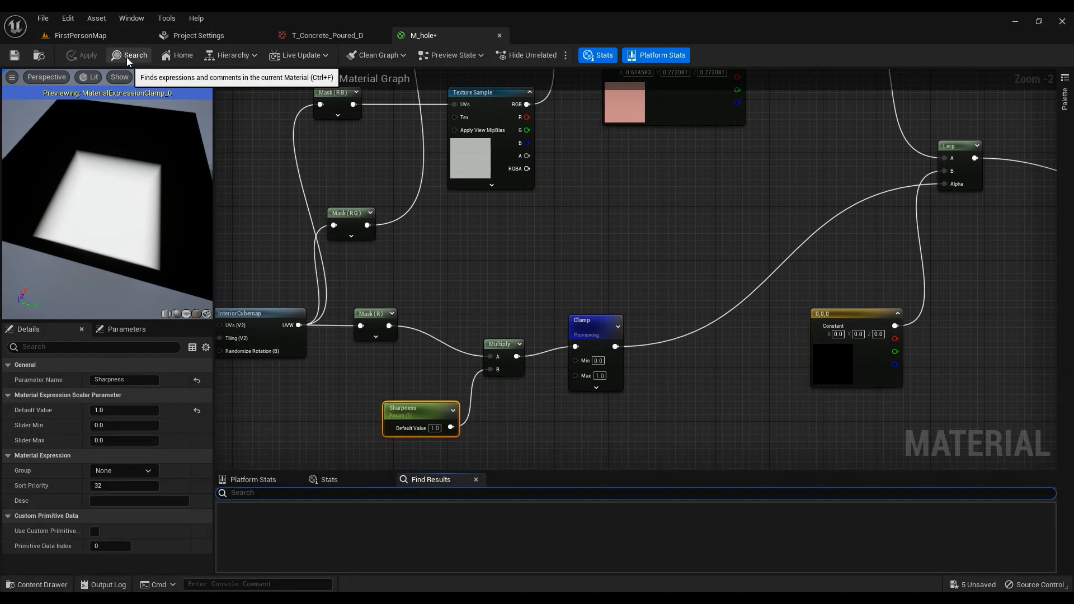
Locate M_hole among the project's assets, create a material instance M_hole_Inst from it, and open the instance
key(ctrl+b)
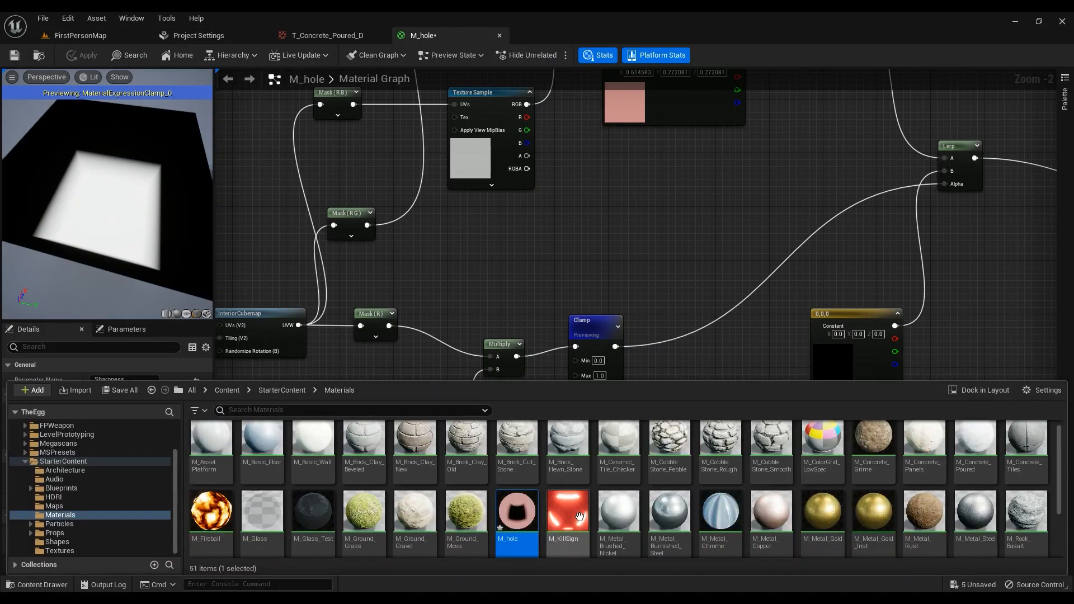
right_click(515, 511)
click(580, 238)
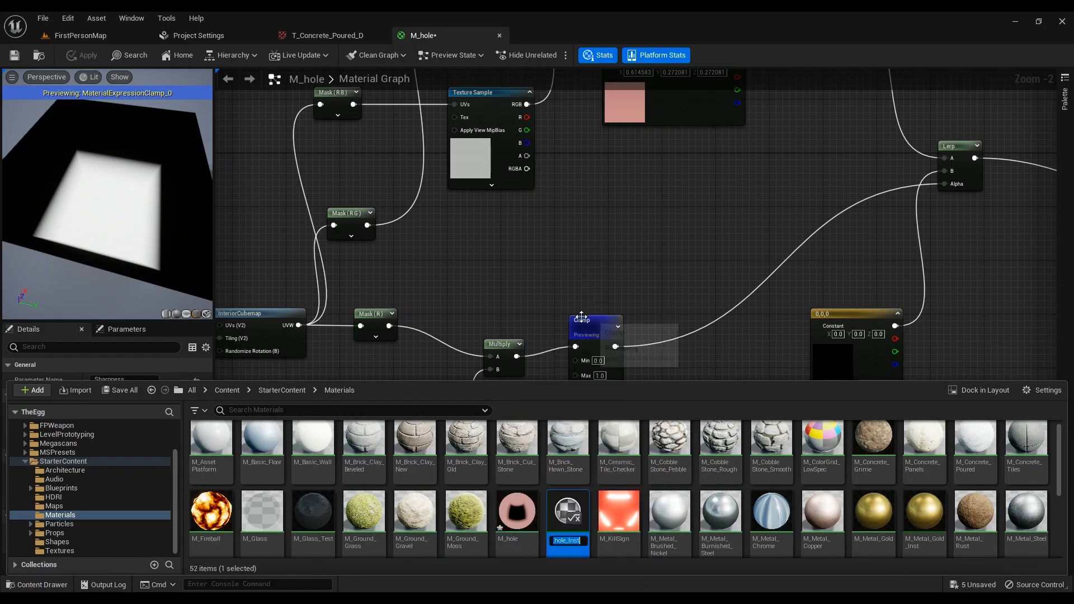
double_click(573, 507)
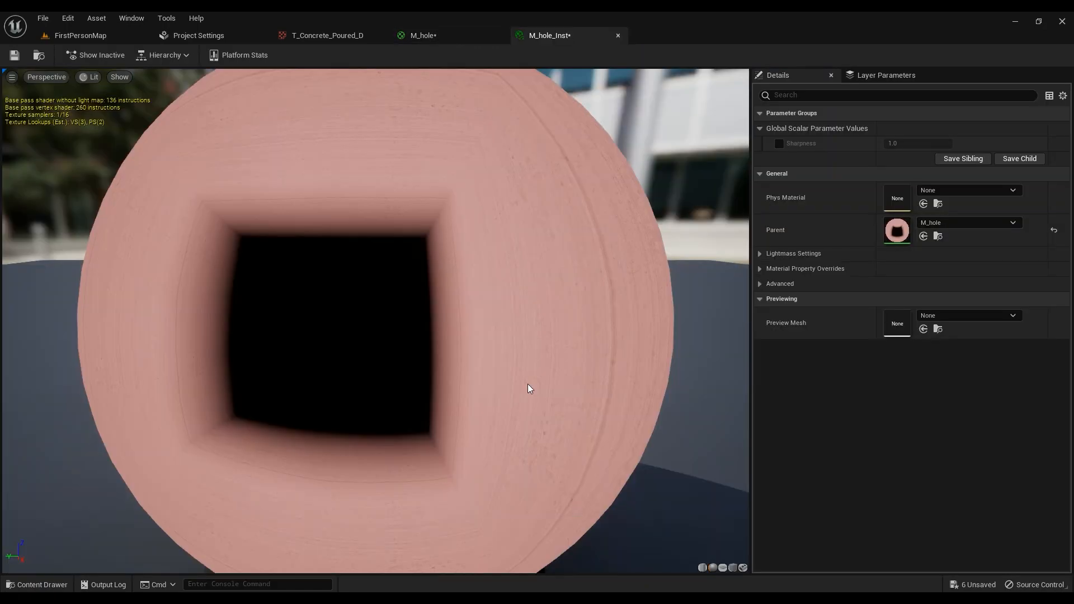
Assign M_hole_Inst to the hole plane, Plane2, in FirstPersonMap as its Element 0 material
click(80, 36)
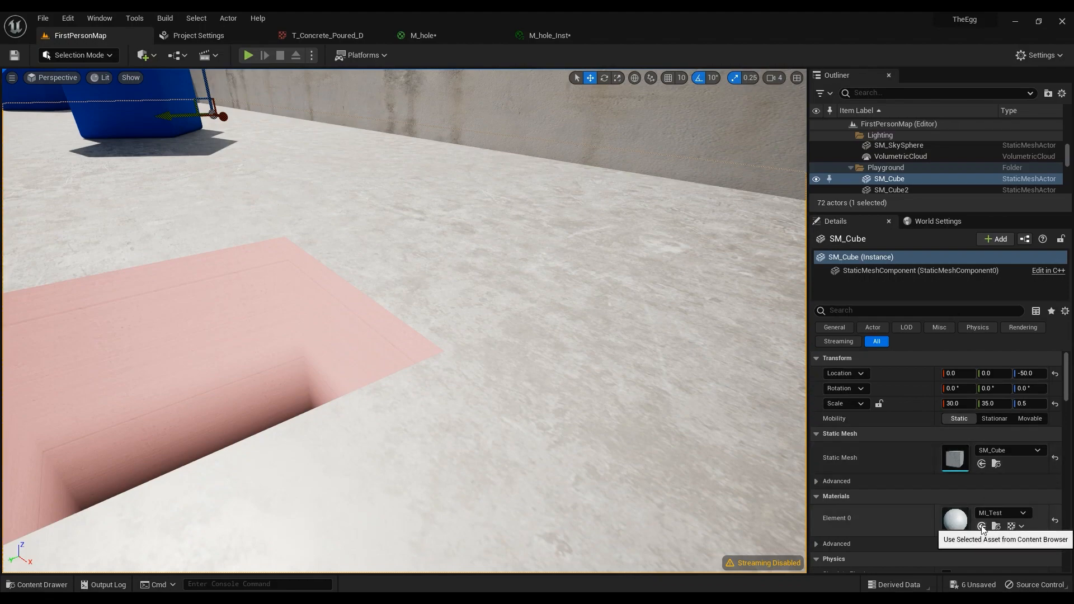
click(283, 361)
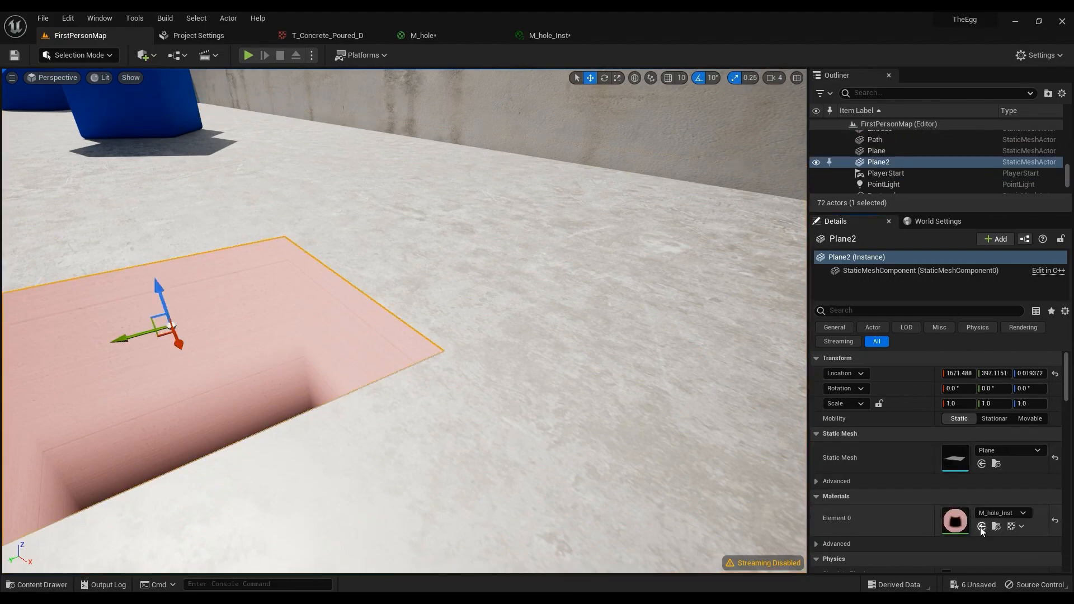
Float the M_hole_Inst editor over the FirstPersonMap view and enable its Sharpness override
drag(551, 34, 507, 331)
click(80, 35)
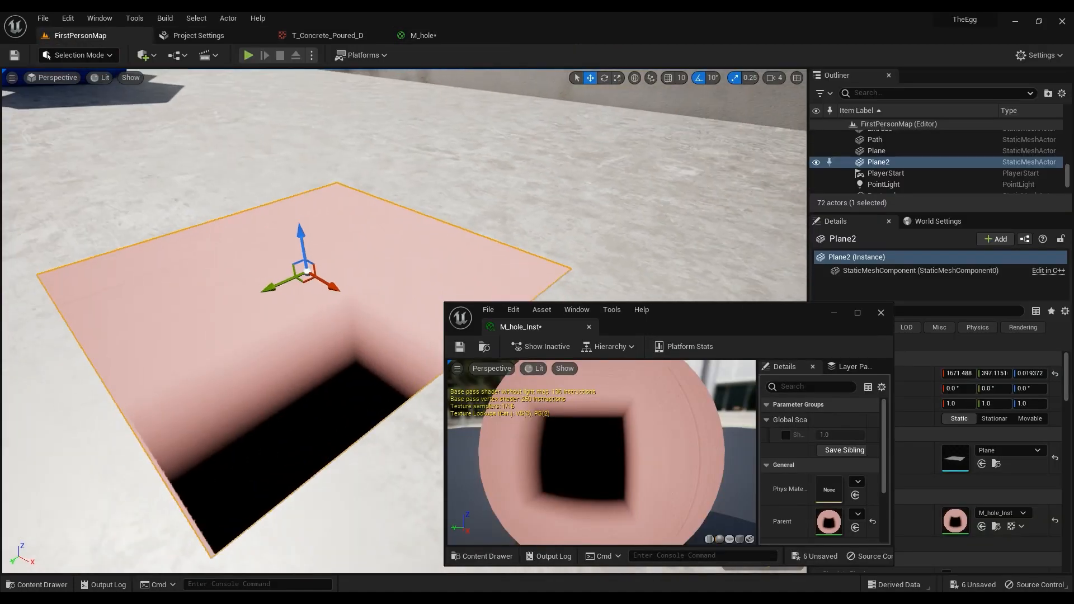
click(785, 435)
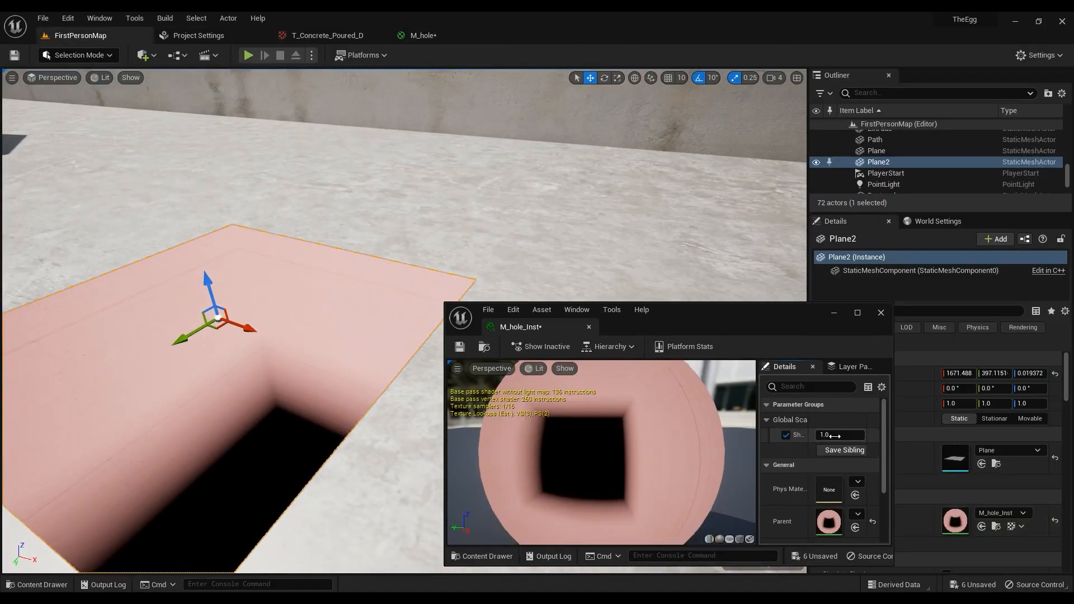
Try high Sharpness values on M_hole_Inst, settle on about 1.38, and dock the instance editor back before returning to the map
drag(834, 436, 936, 436)
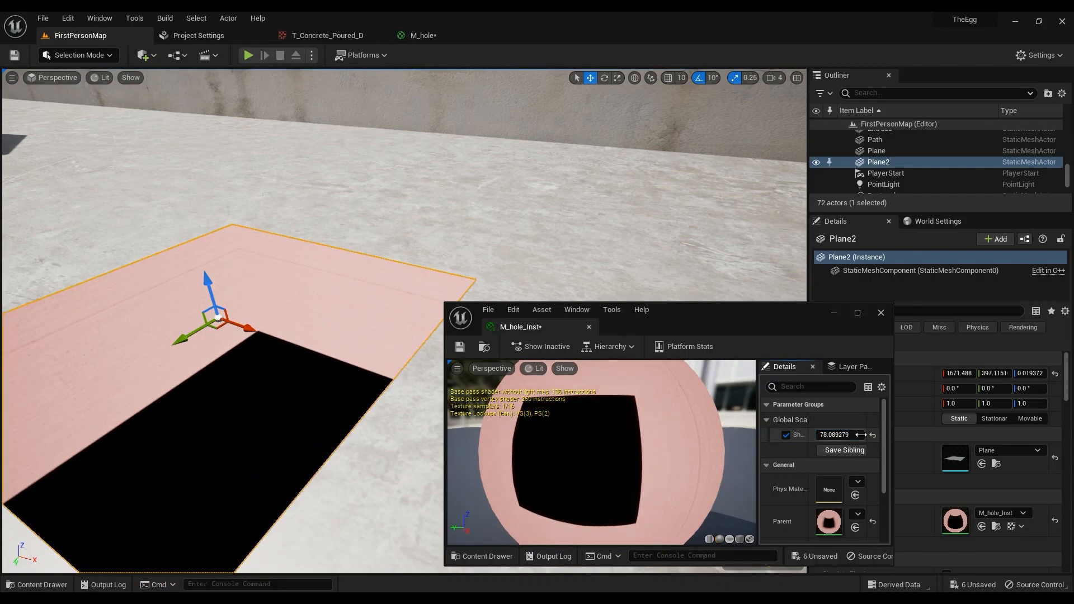
drag(860, 435, 263, 341)
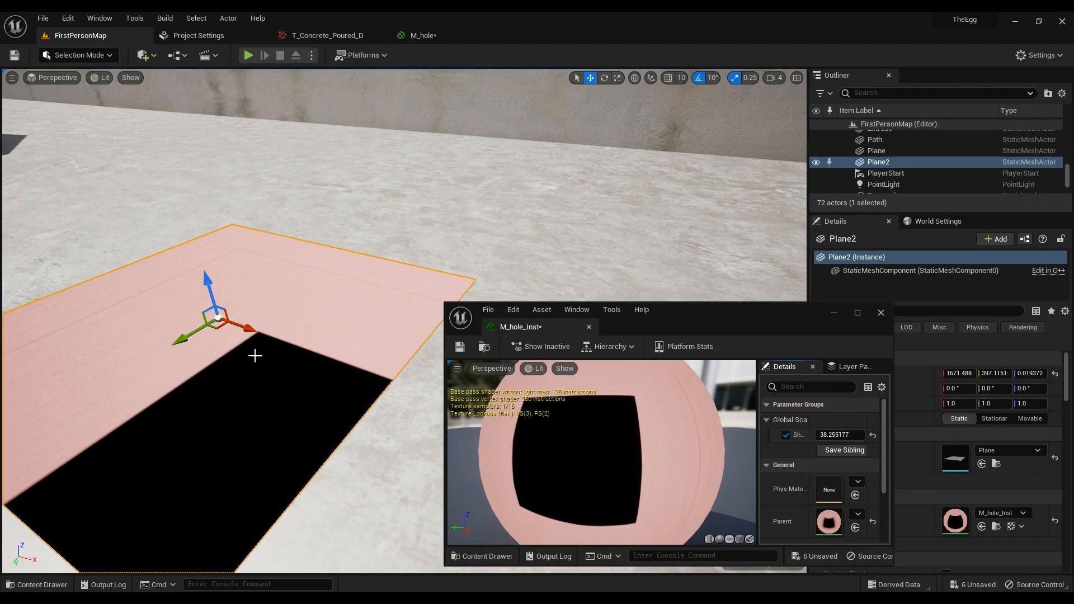
drag(856, 438, 802, 438)
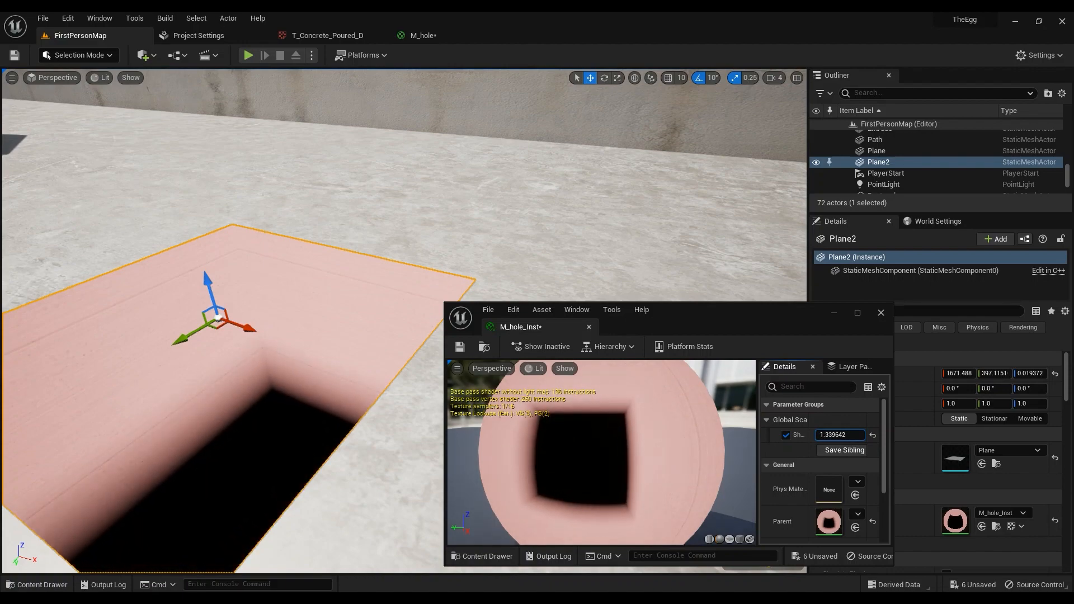
drag(471, 56, 484, 32)
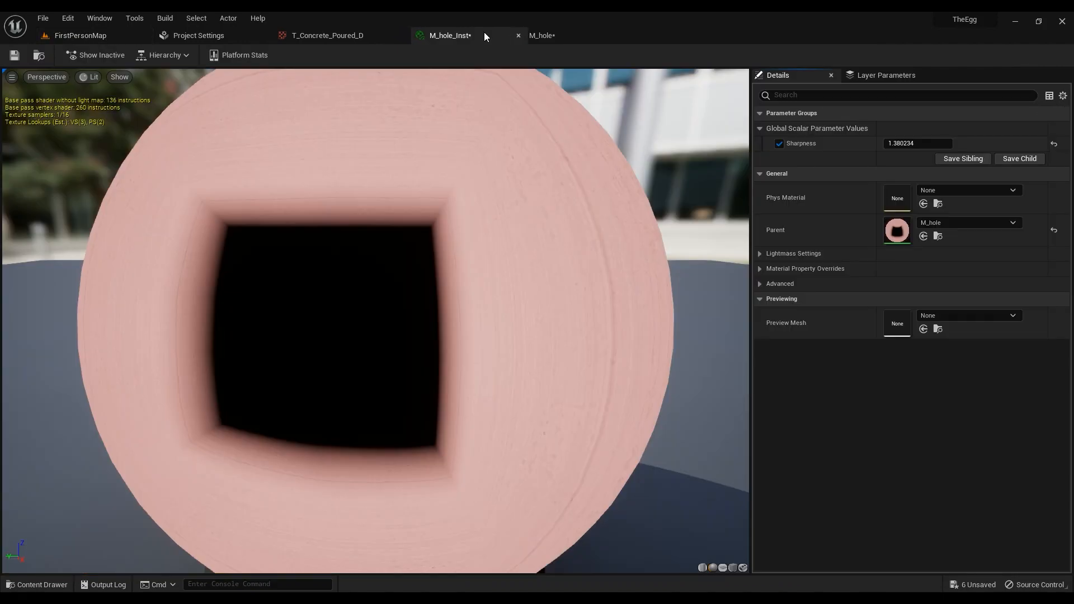
click(58, 36)
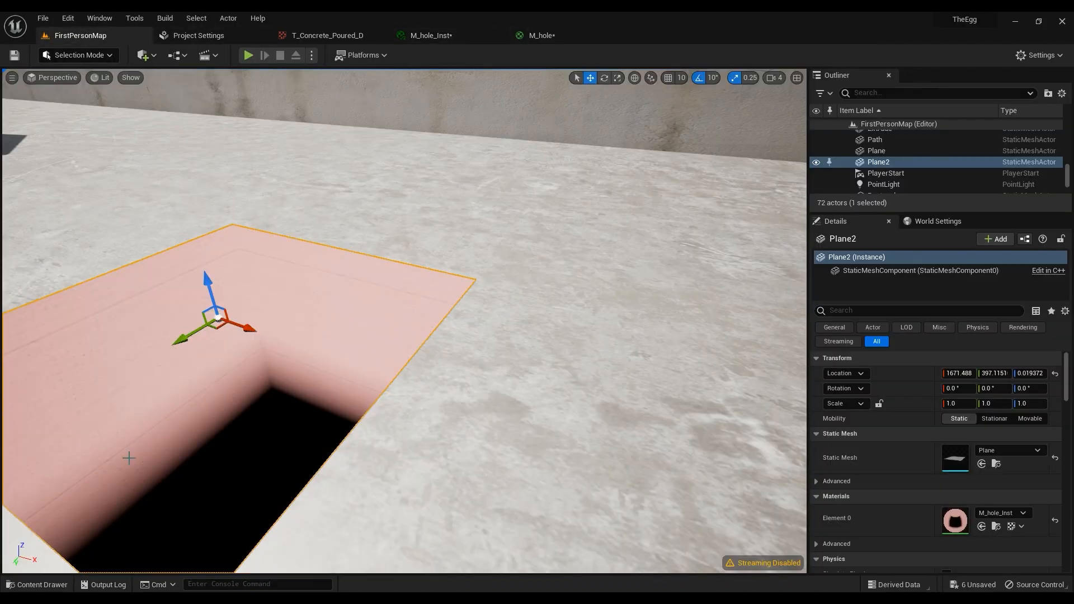
Insert an Add node between the Multiply and Clamp nodes in the M_hole graph, making room by moving Clamp away
click(532, 36)
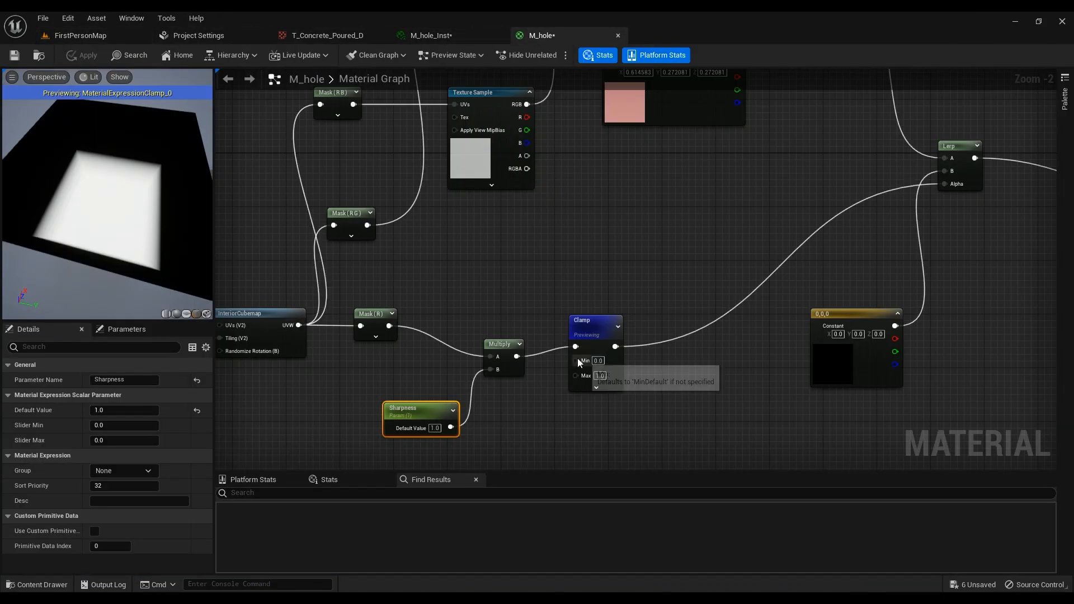
drag(608, 335, 739, 349)
drag(517, 356, 686, 363)
text(ad)
key(Return)
drag(565, 382, 596, 366)
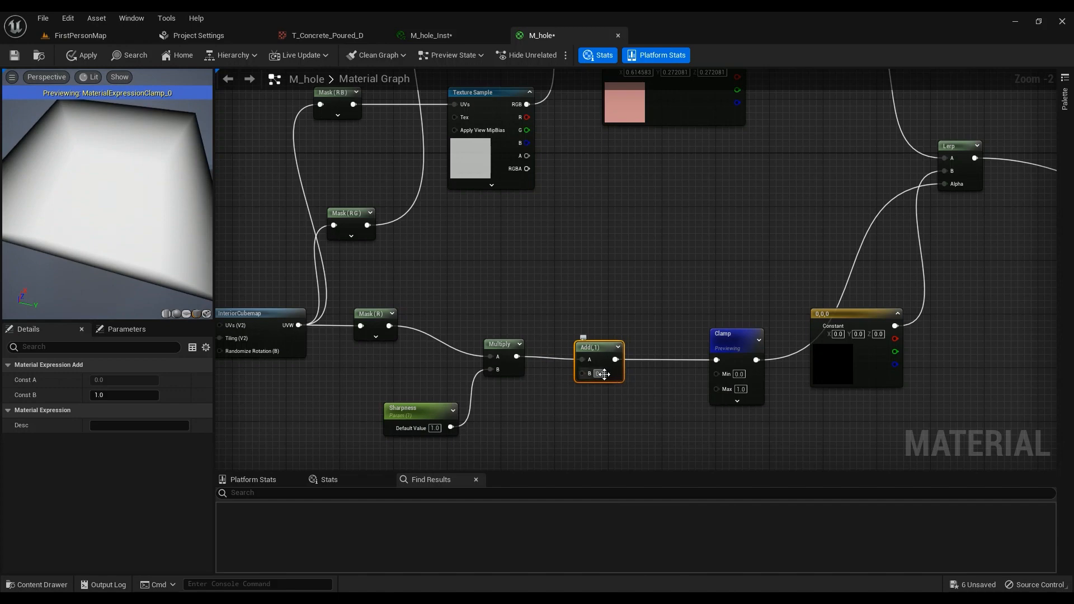
Try 0.2 and 0.5 as the Add node's constant B value
key(Return)
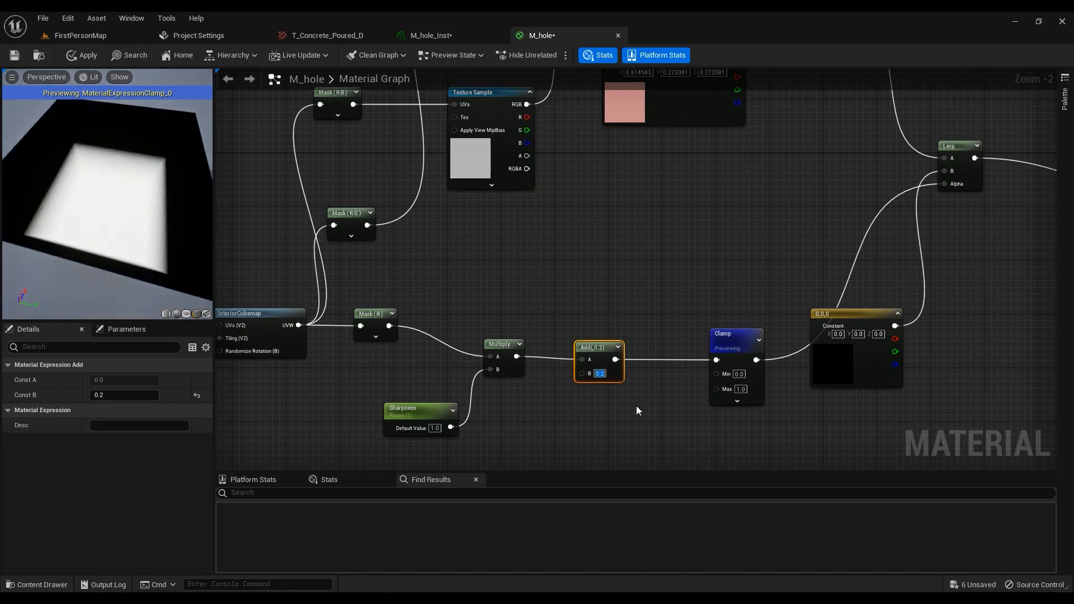
text(0.5)
key(Return)
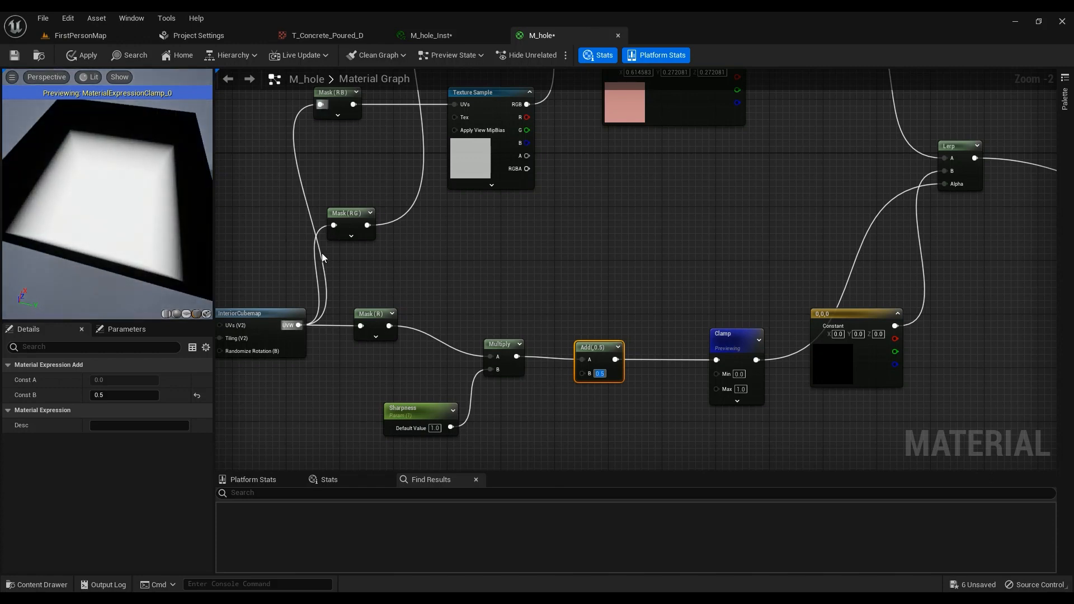
Add a scalar parameter named Height connected to the Add node's B input, and apply the material changes
right_drag(569, 423, 614, 403)
key(s)
click(544, 395)
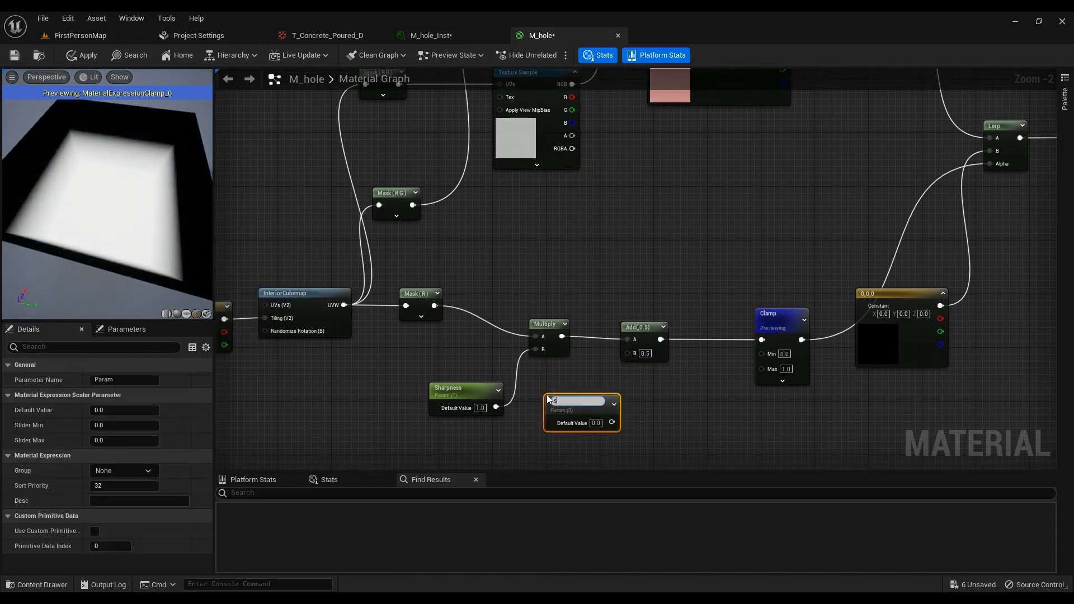
text(s)
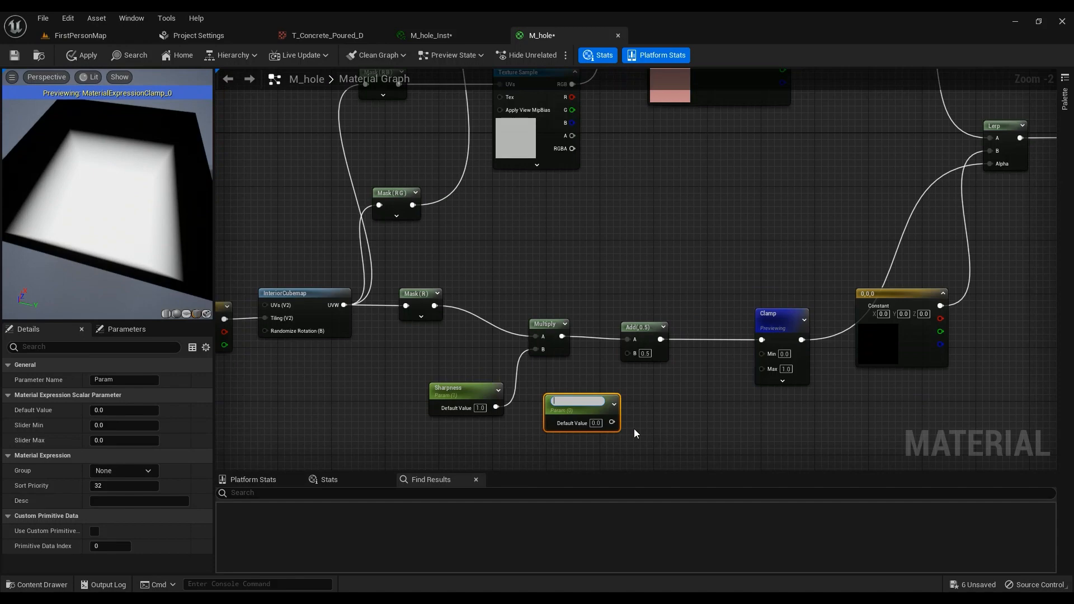
text(eight)
key(Return)
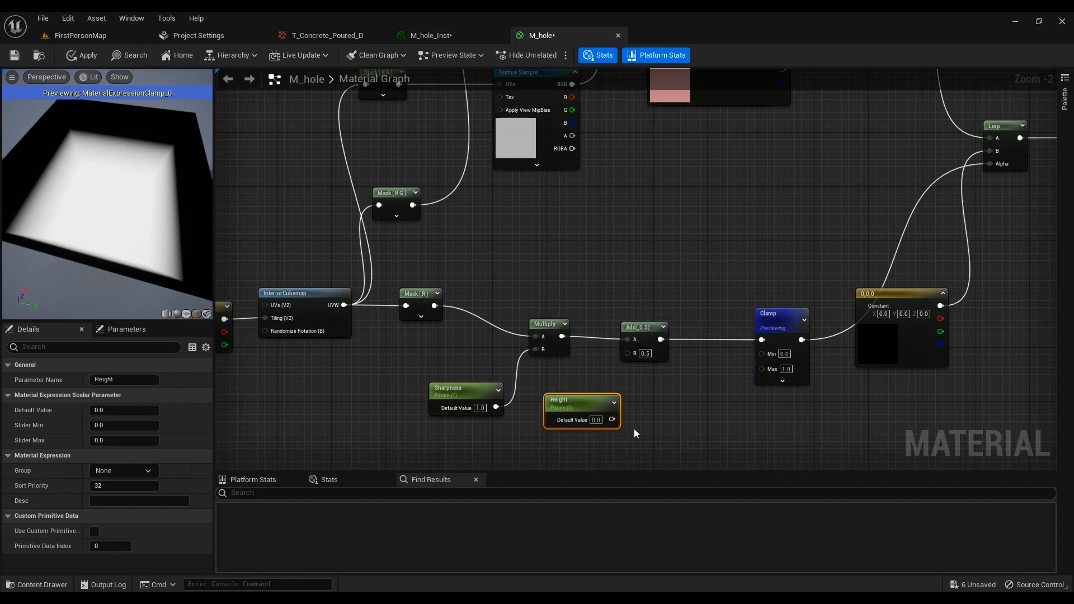
drag(611, 419, 627, 353)
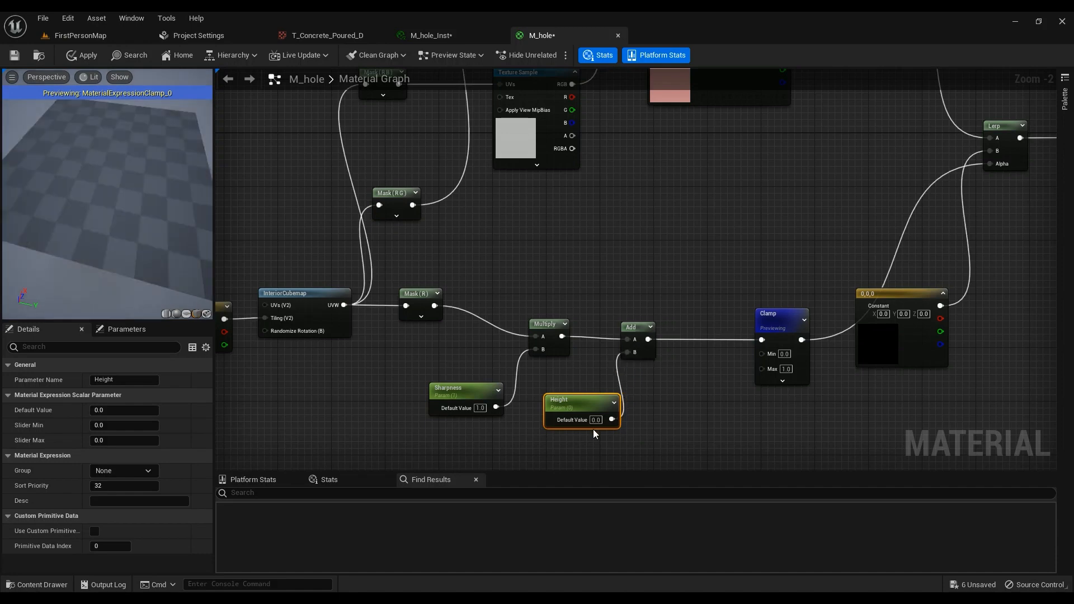
click(94, 57)
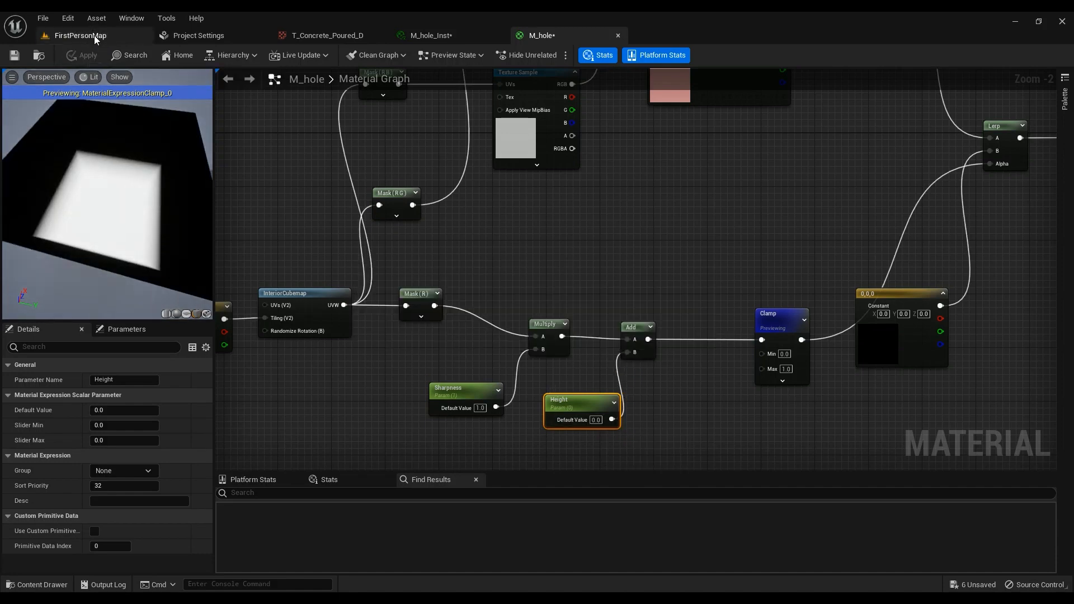
Float M_hole_Inst over FirstPersonMap, enable its Height override, and tune Height to about 0.915 and Sharpness to about 0.327
click(94, 35)
drag(431, 36, 521, 260)
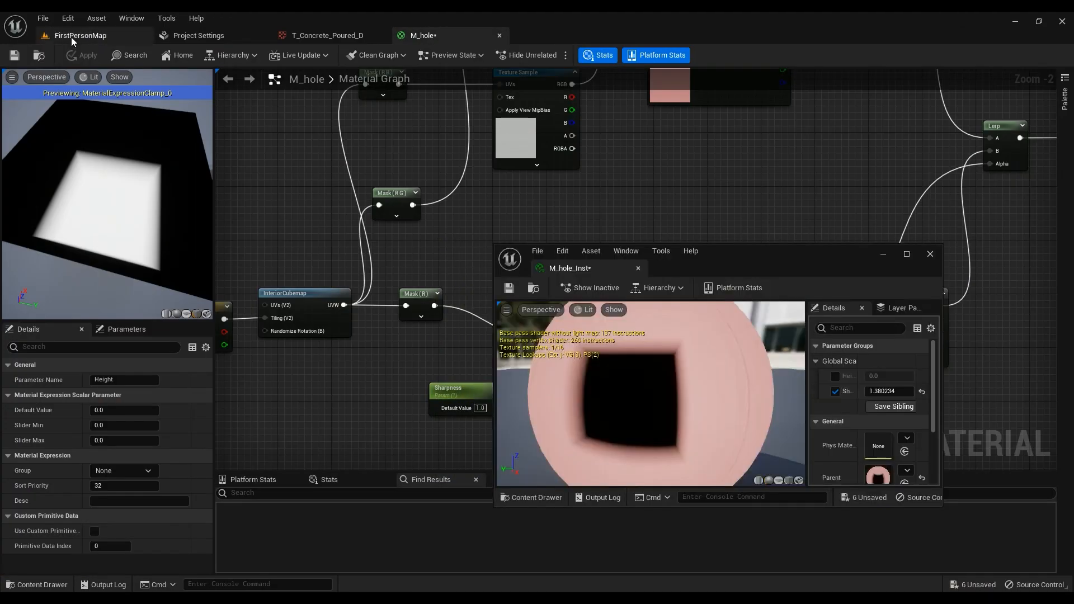
click(73, 35)
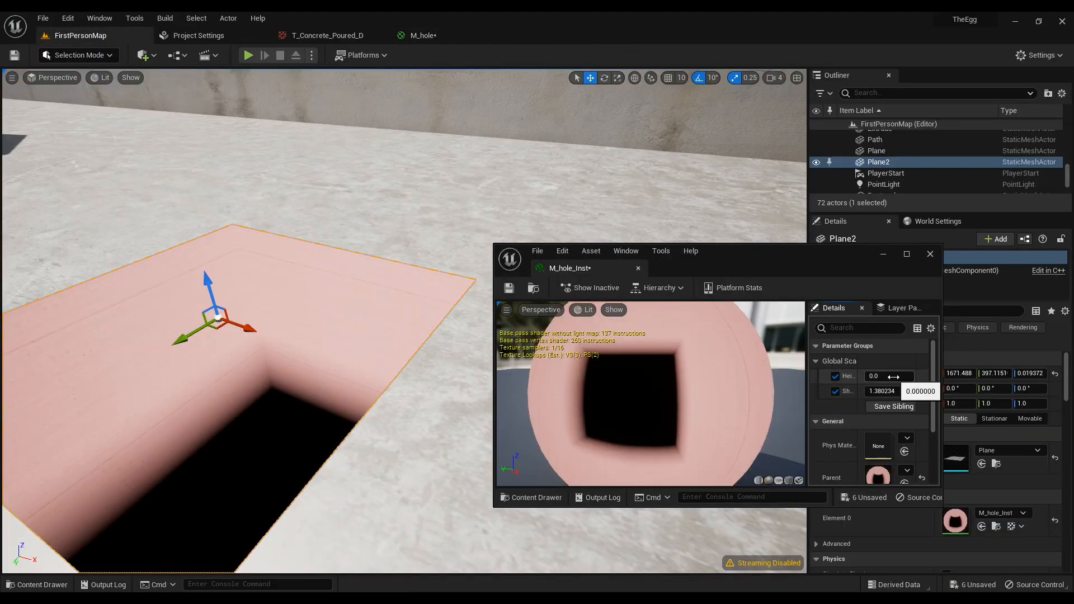
drag(893, 376, 933, 391)
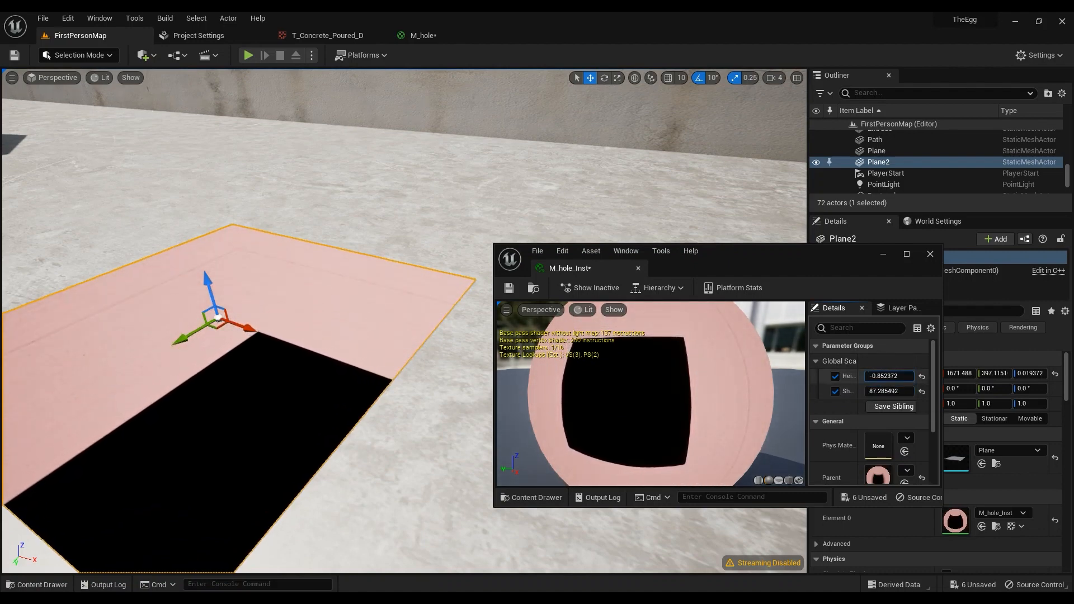
mouse_move(890, 376)
mouse_down()
mouse_move(917, 377)
mouse_move(871, 391)
mouse_move(884, 391)
mouse_up()
Examine the hole on the floor from farther away and other angles, and close the M_hole_Inst editor
key(a)
right_drag(377, 384, 492, 374)
key(s)
click(315, 319)
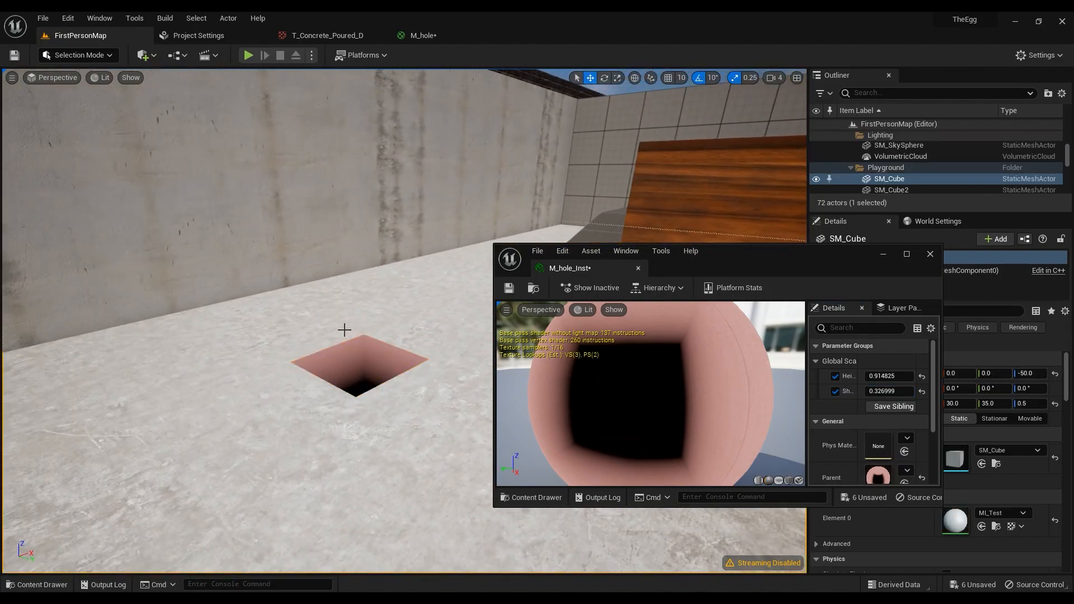
key(d)
right_drag(474, 302, 414, 307)
key(w)
click(637, 268)
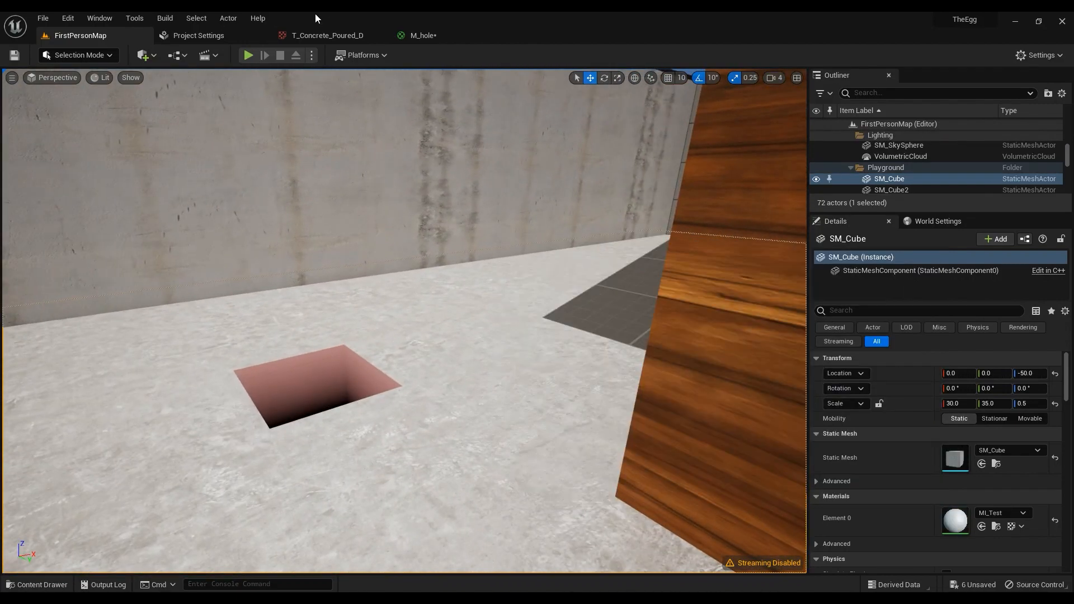
Play the level, walk around the hole to check its depth effect from several angles, and stop the play session
key(alt+p)
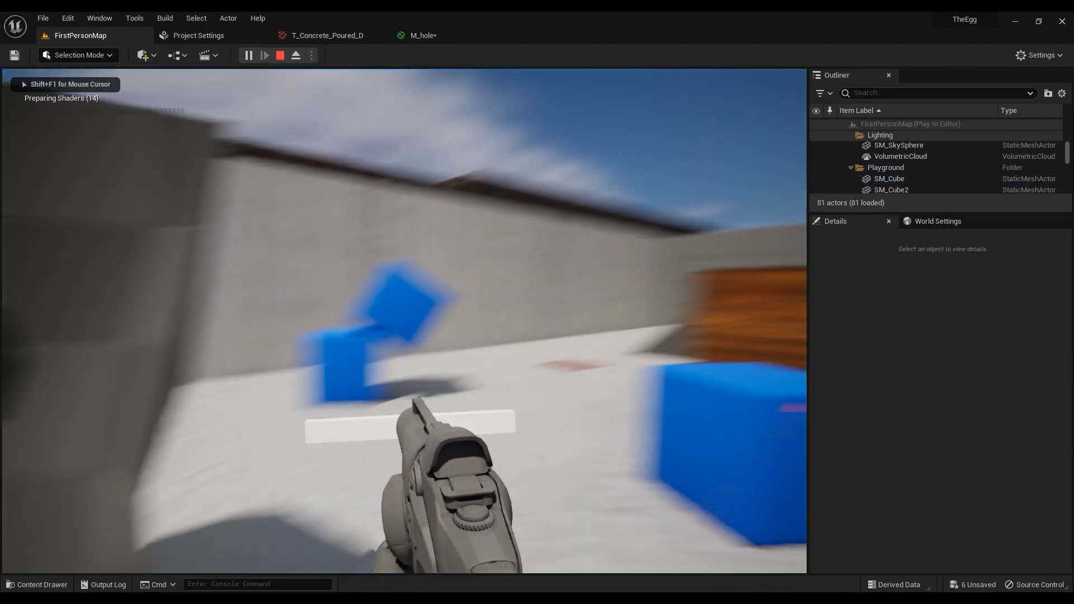
key(w)
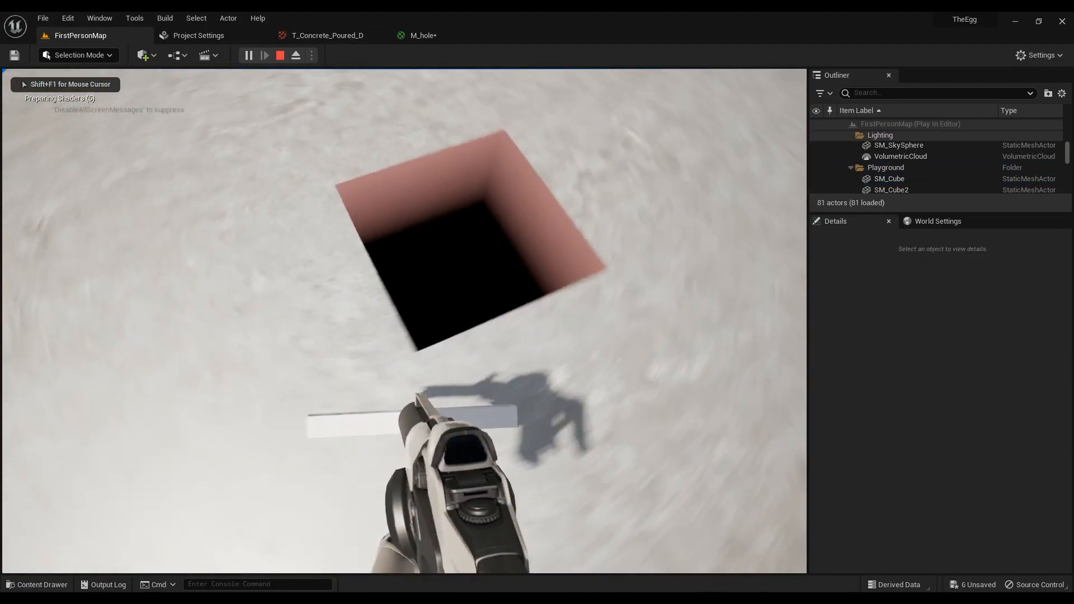
key(d)
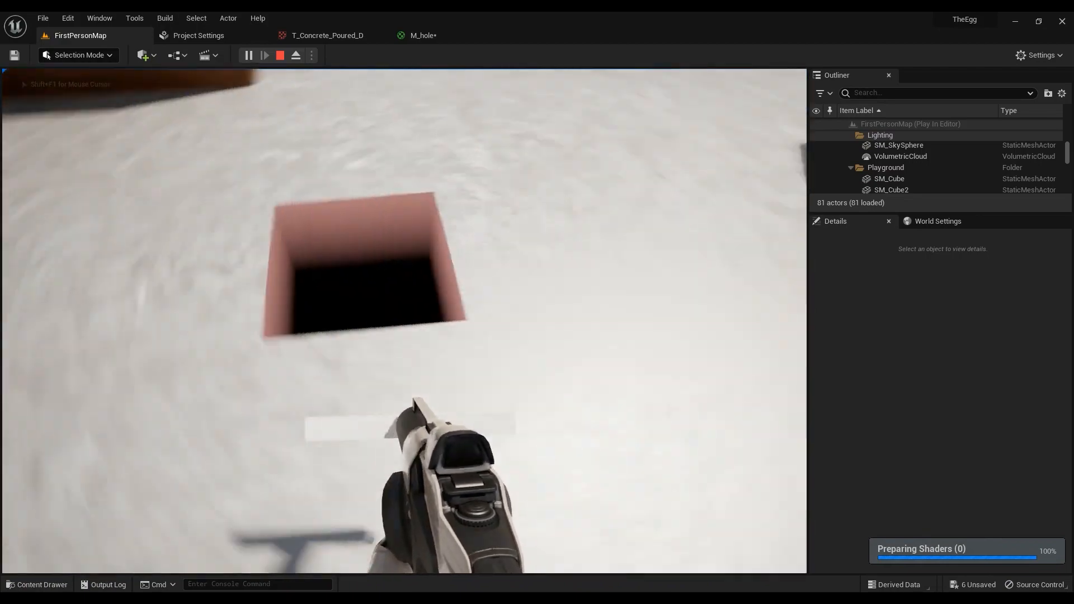
key(d)
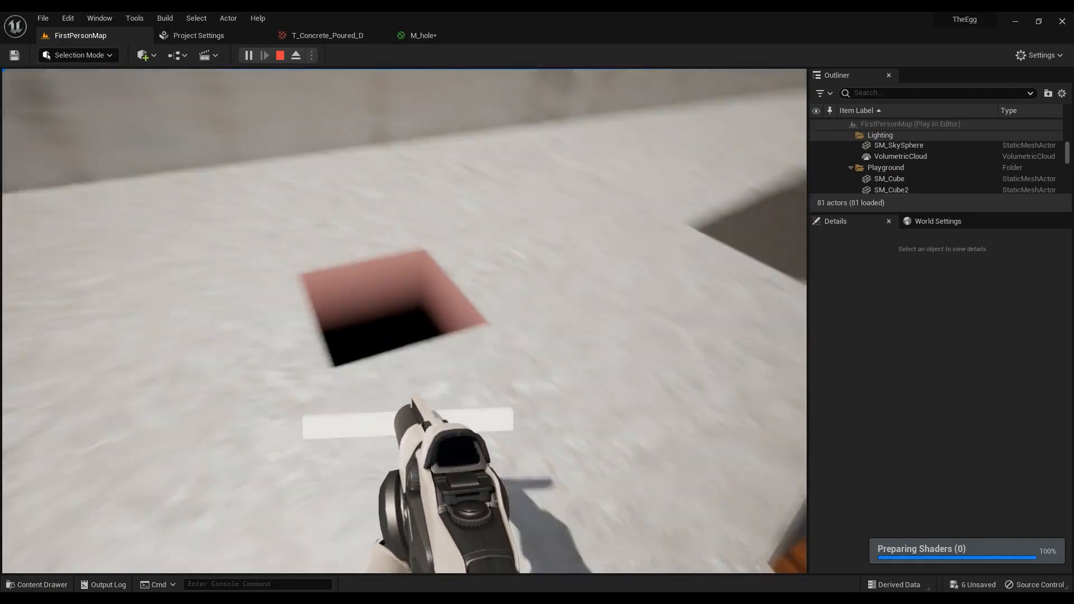
key(d)
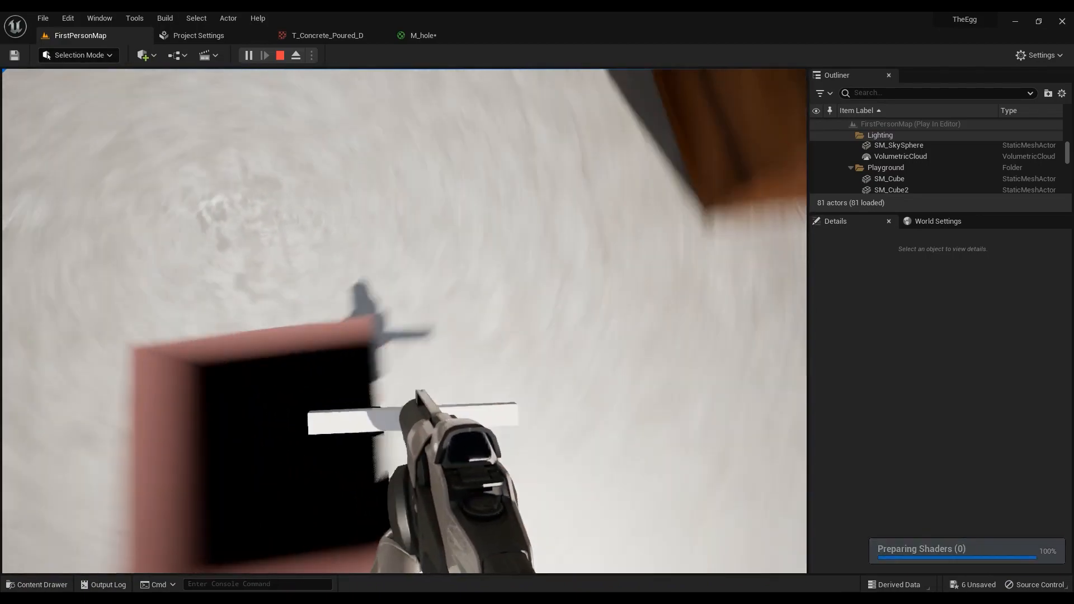
key(a)
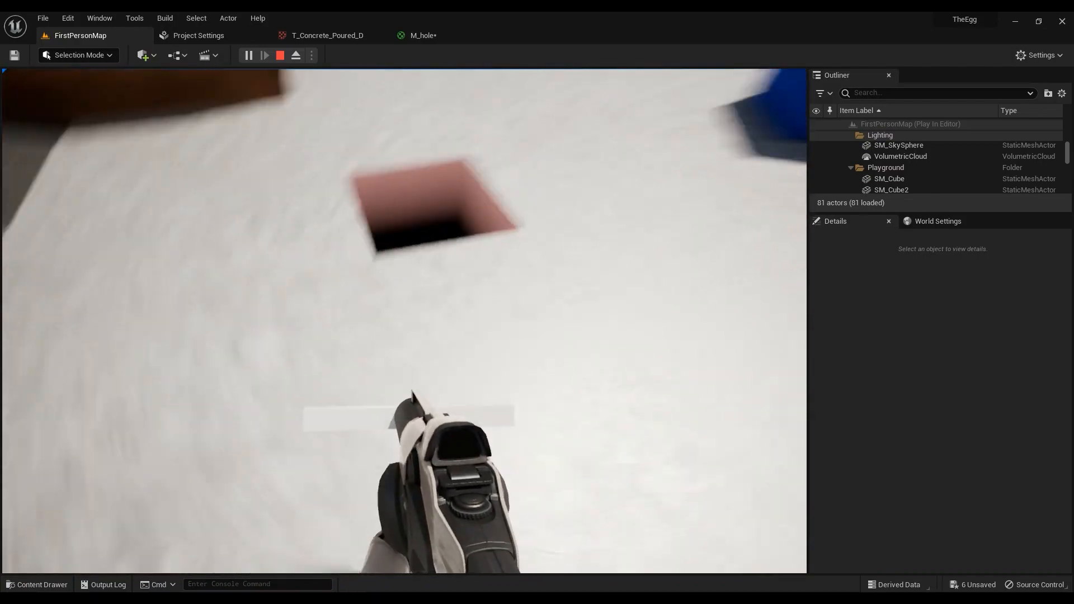
key(w)
key(s)
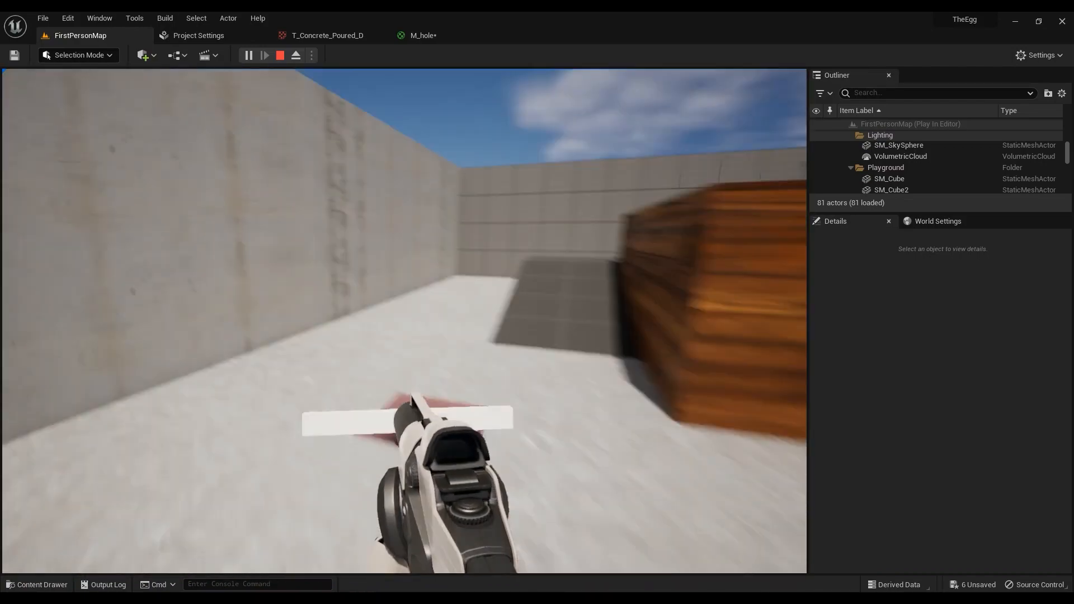
key(Escape)
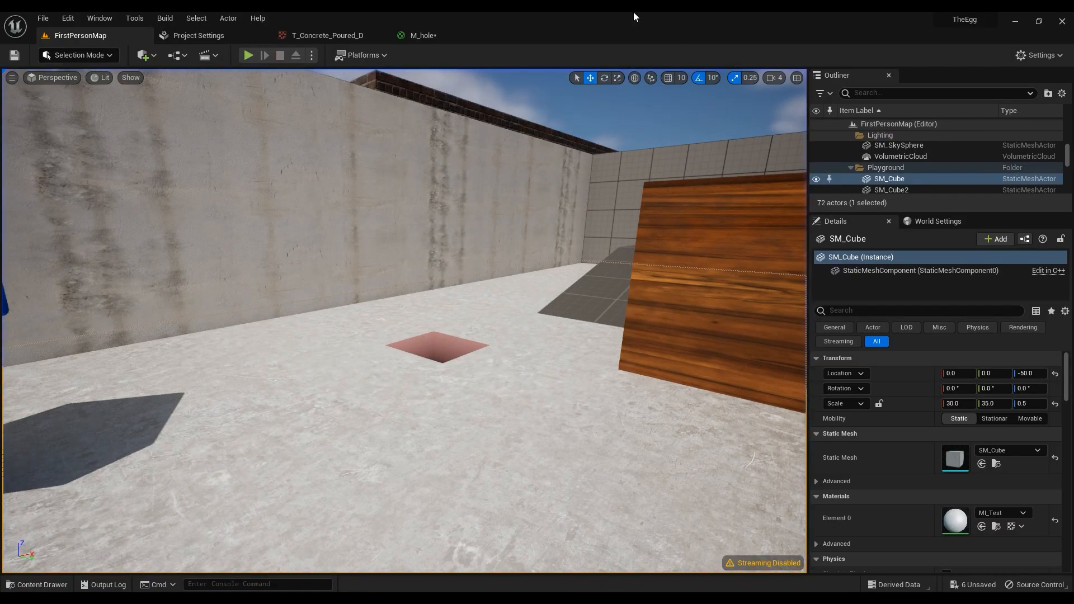